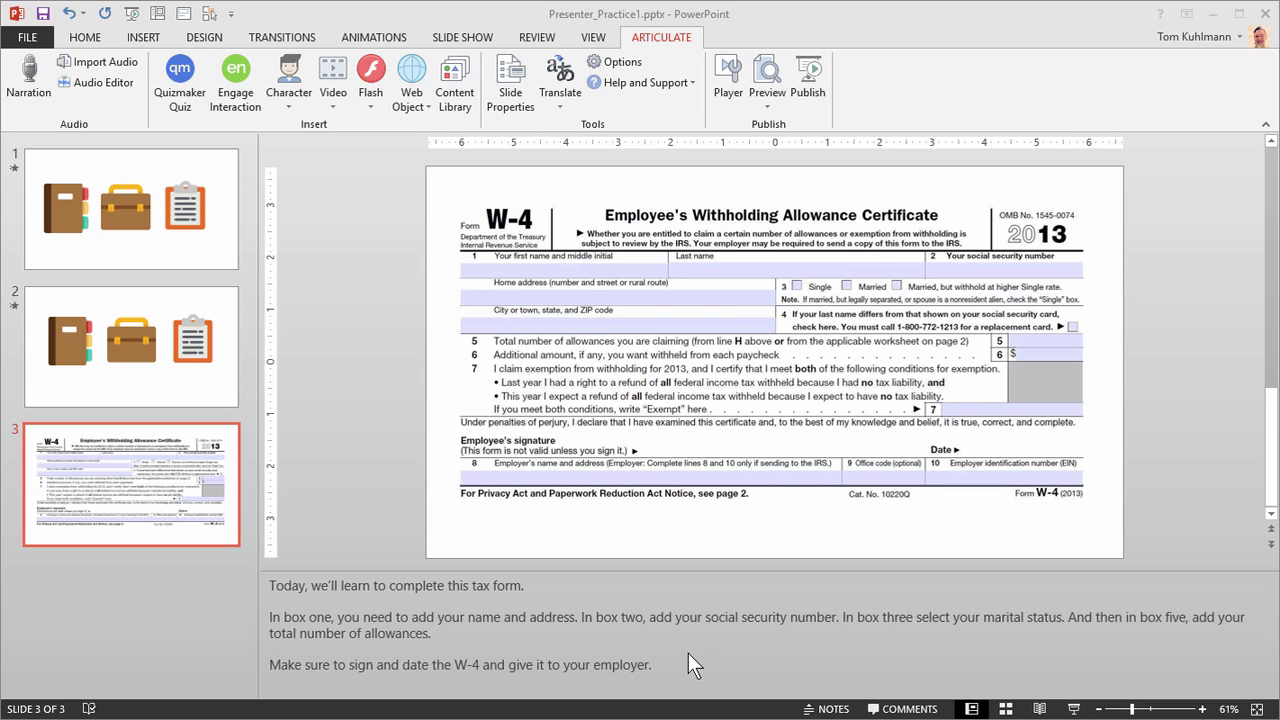
- Open Articulate's Narration recorder on the W-4 slide and pick the Arrow annotation tool
{"action": "left_click", "coordinate": [36, 67]}
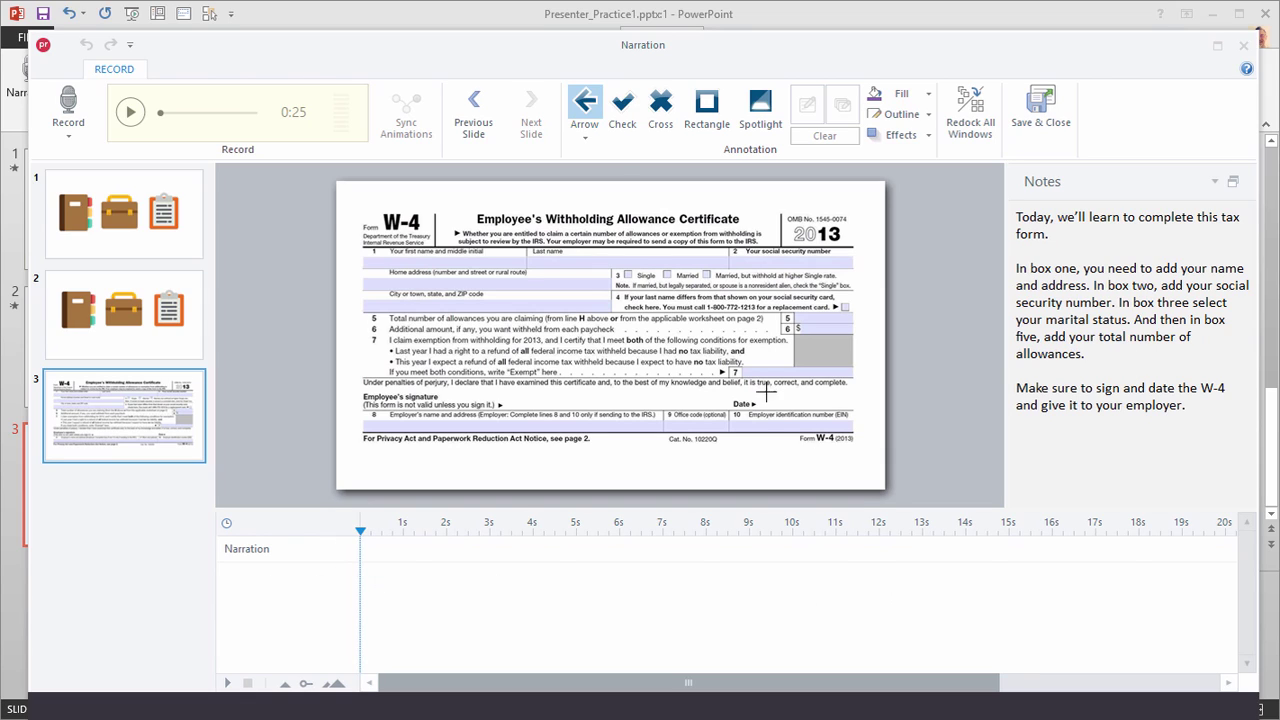
{"action": "left_click", "coordinate": [585, 110]}
- Record a roughly 24-second narration of the slide notes, then stop and save it
{"action": "left_click", "coordinate": [752, 113]}
{"action": "left_click", "coordinate": [590, 115]}
{"action": "left_click", "coordinate": [70, 110]}
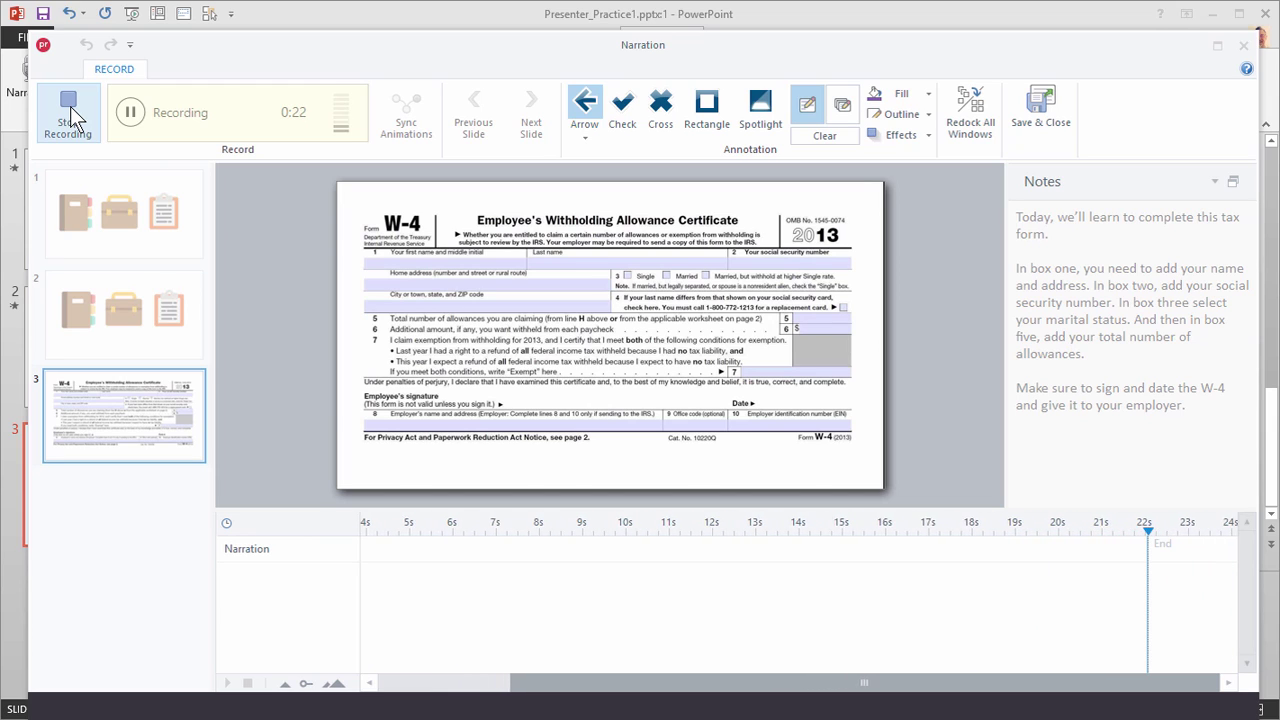
{"action": "left_click", "coordinate": [69, 112]}
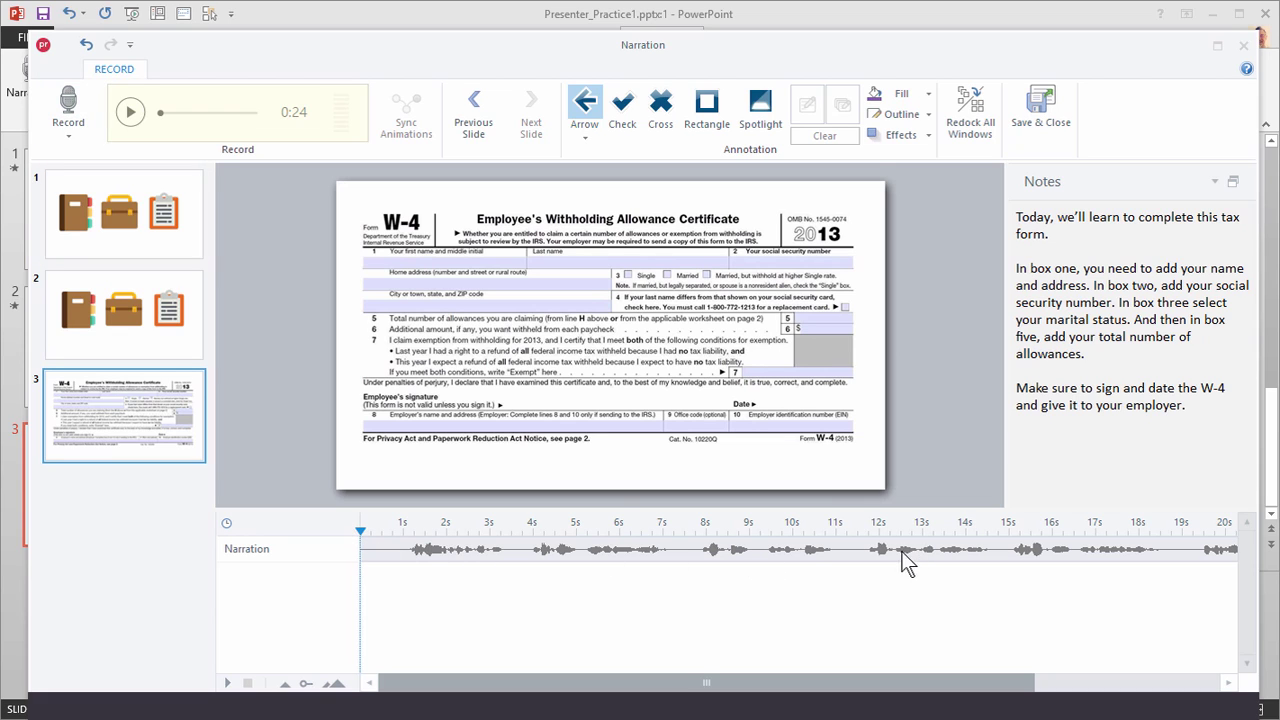
- Play back the recorded narration, pause it, and set the playhead to about 3.8 seconds
{"action": "left_click", "coordinate": [131, 113]}
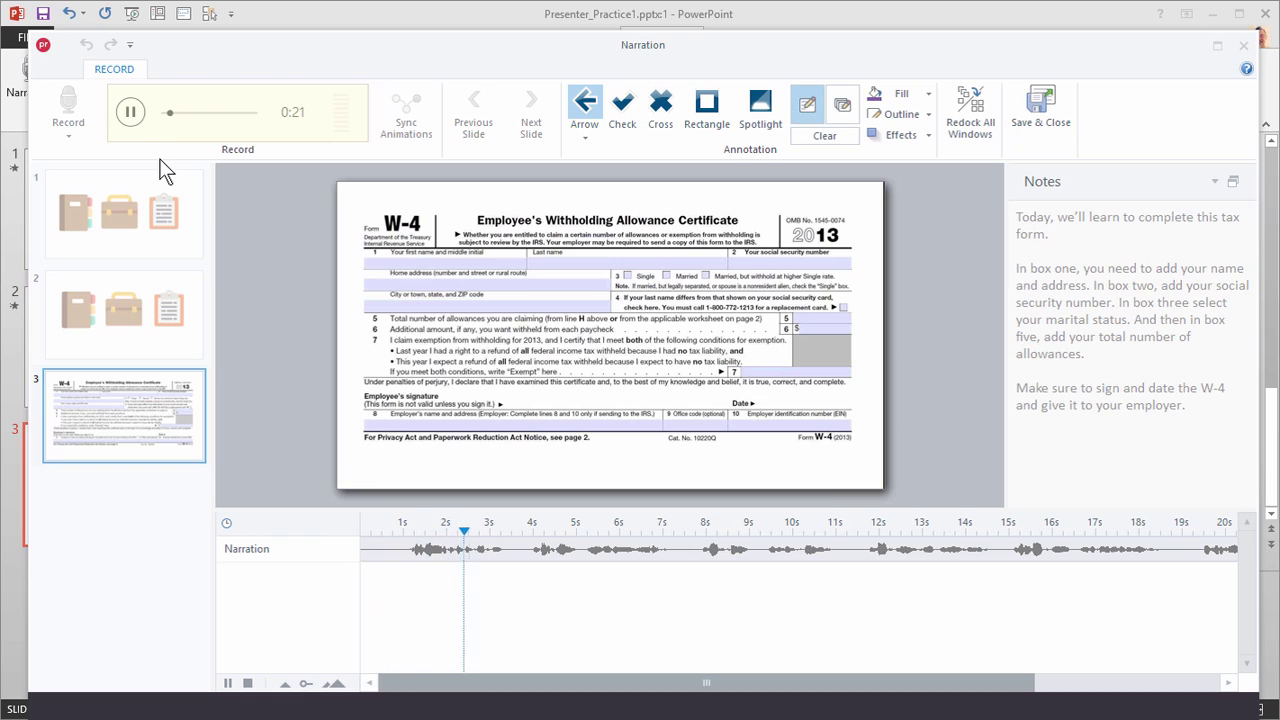
{"action": "left_click", "coordinate": [130, 112]}
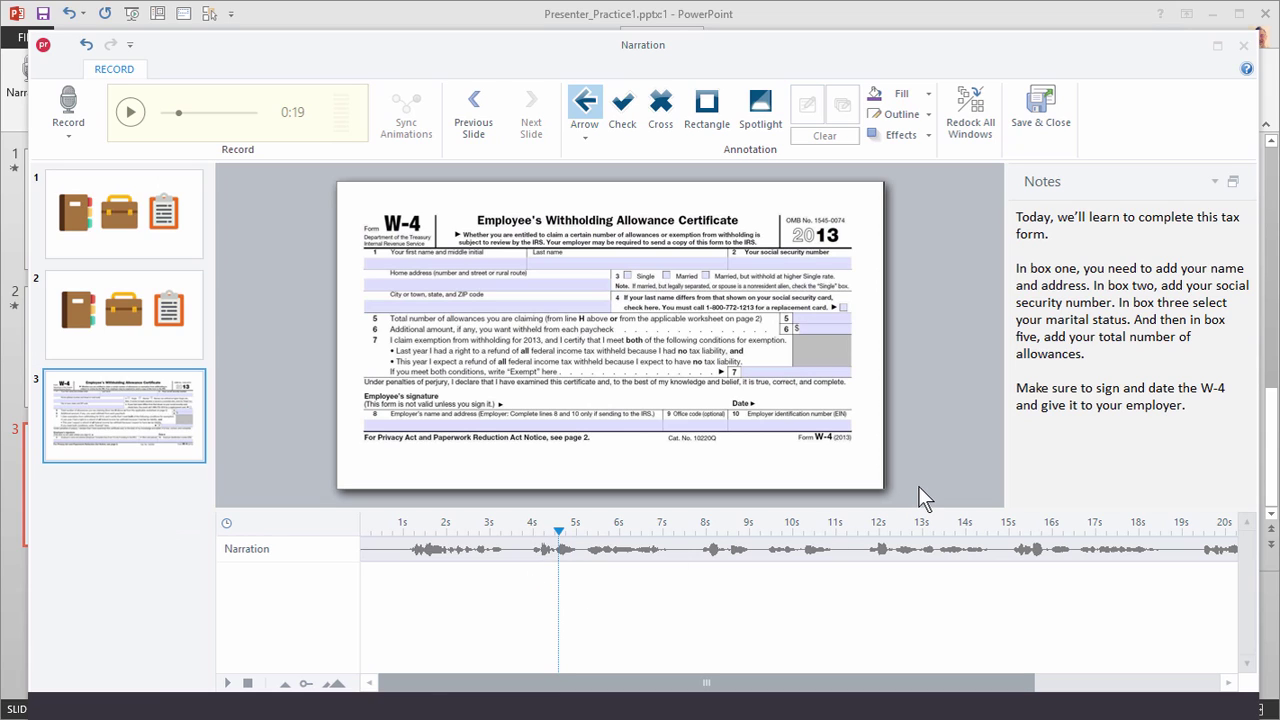
{"action": "left_click", "coordinate": [524, 548]}
- Spotlight the name and address boxes at about 4 seconds and preview it
{"action": "left_click", "coordinate": [762, 112]}
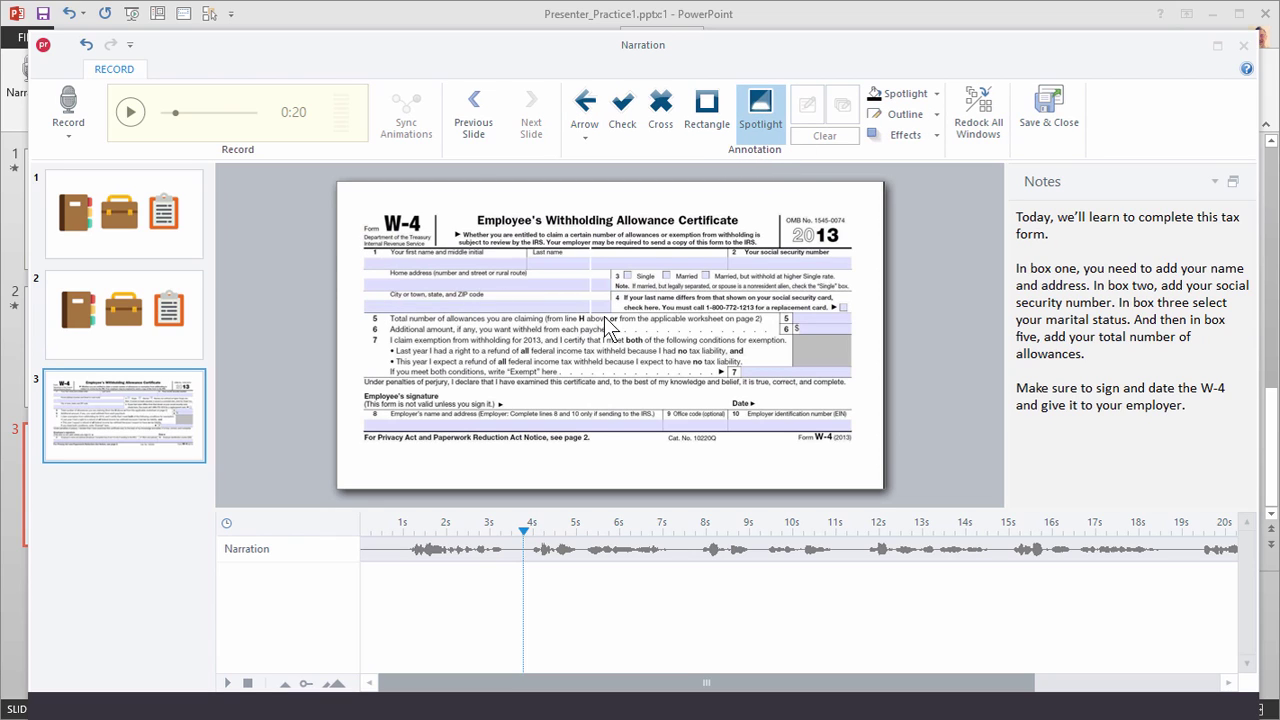
{"action": "left_click_drag", "start_coordinate": [620, 316], "coordinate": [358, 244]}
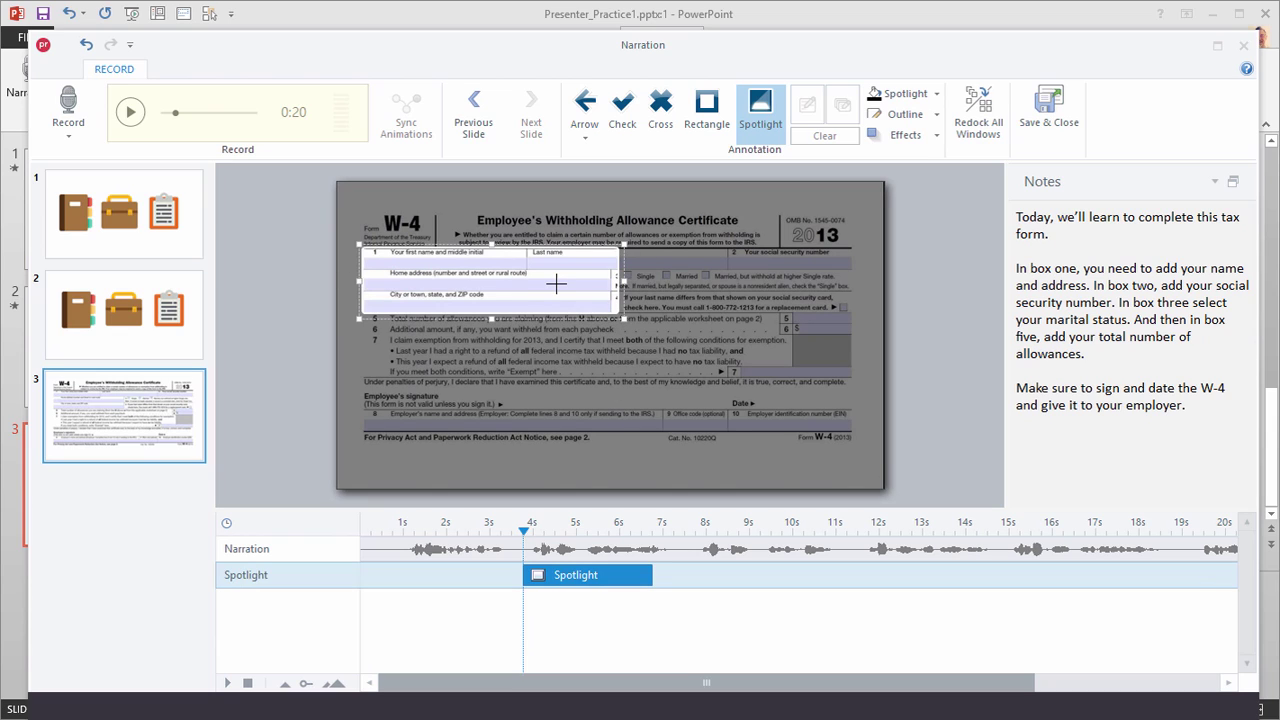
{"action": "left_click", "coordinate": [495, 543]}
{"action": "left_click", "coordinate": [128, 112]}
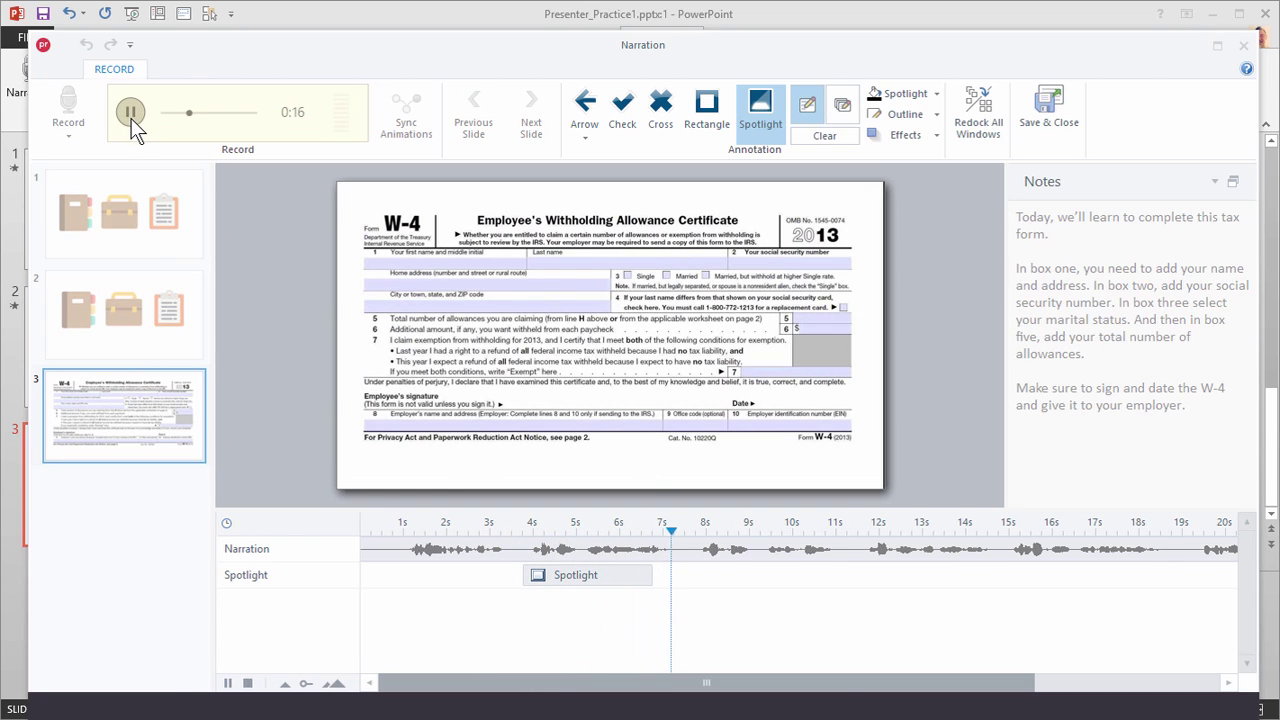
{"action": "left_click", "coordinate": [131, 116]}
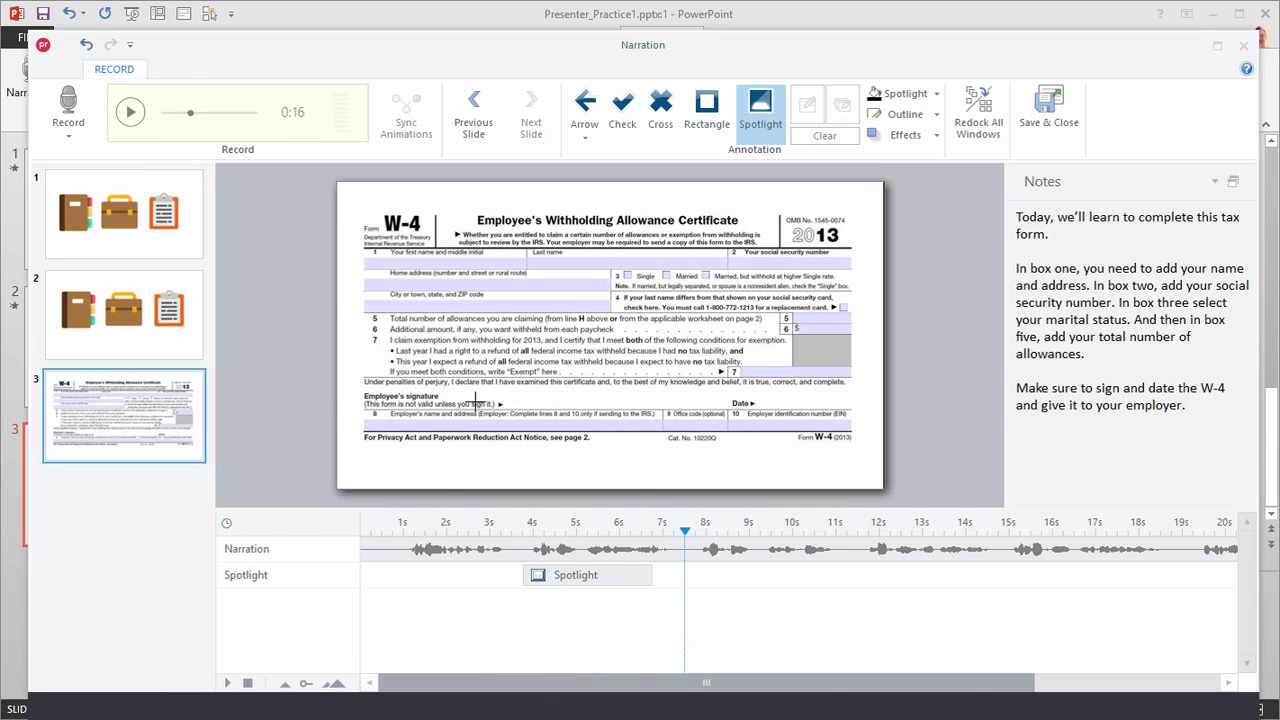
- Add a second spotlight on the social security number box at about 7.8 seconds and preview it
{"action": "left_click", "coordinate": [697, 530]}
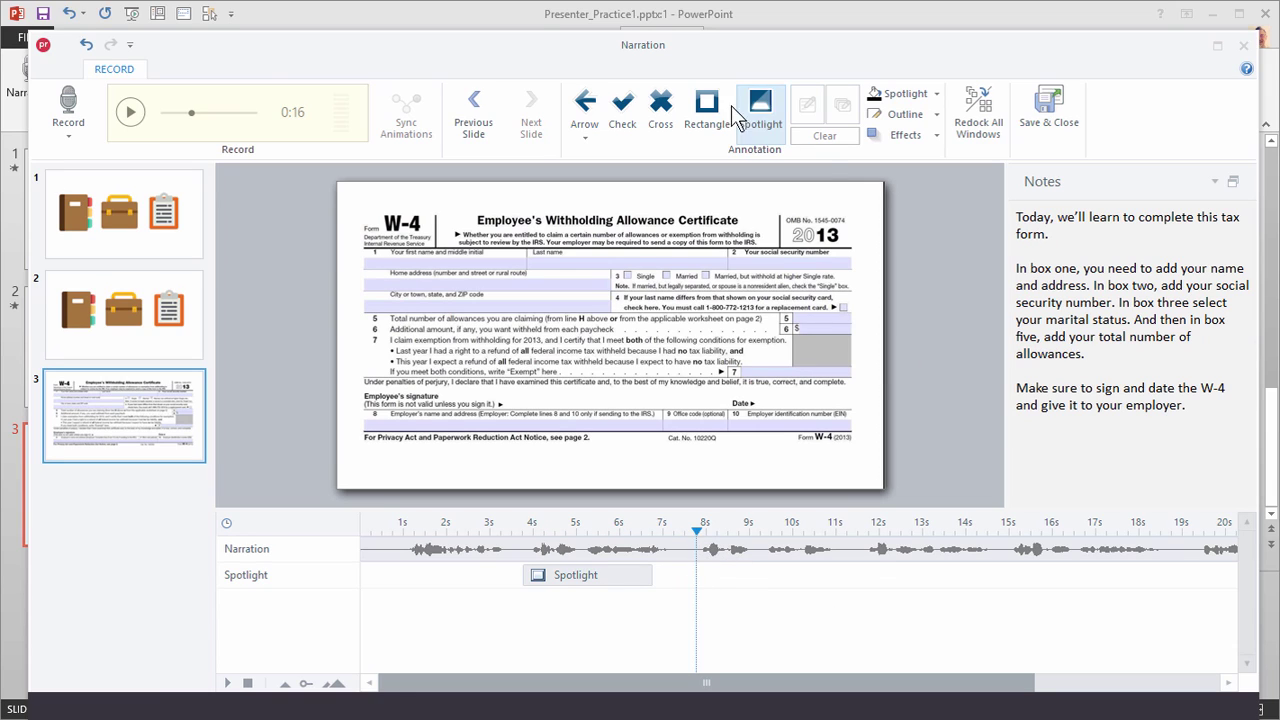
{"action": "left_click", "coordinate": [762, 106]}
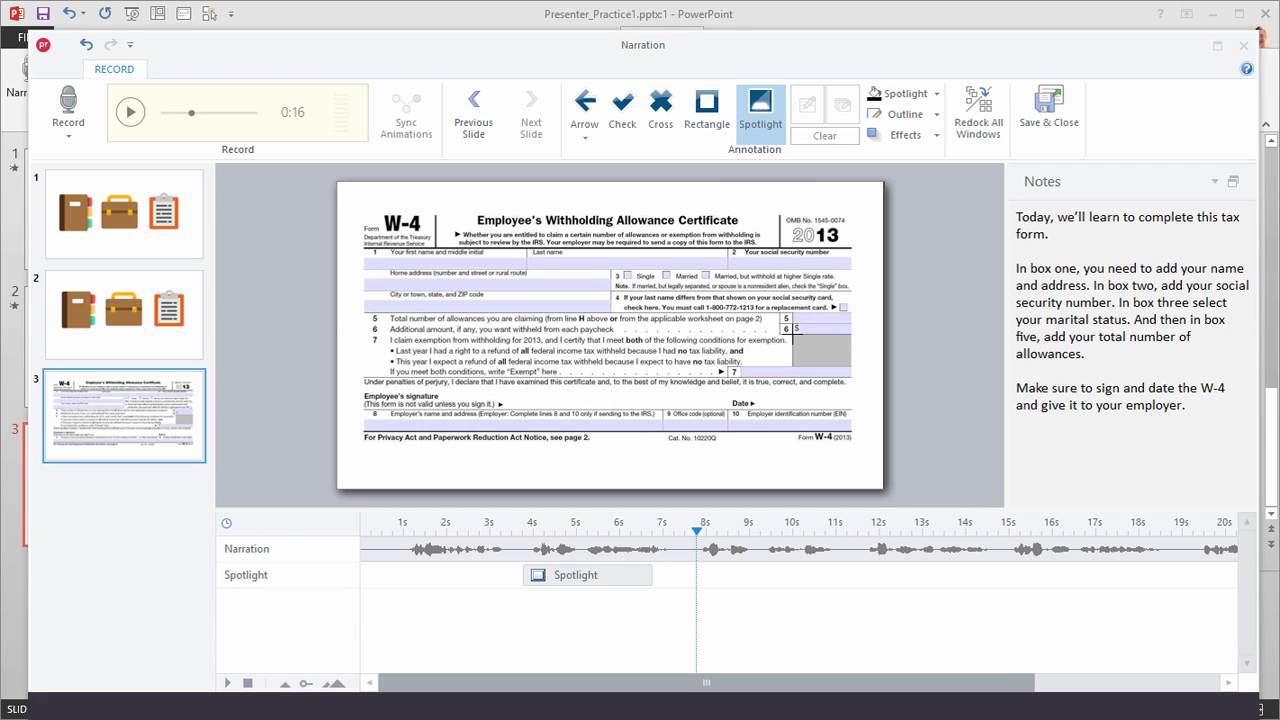
{"action": "left_click_drag", "start_coordinate": [784, 271], "coordinate": [858, 277]}
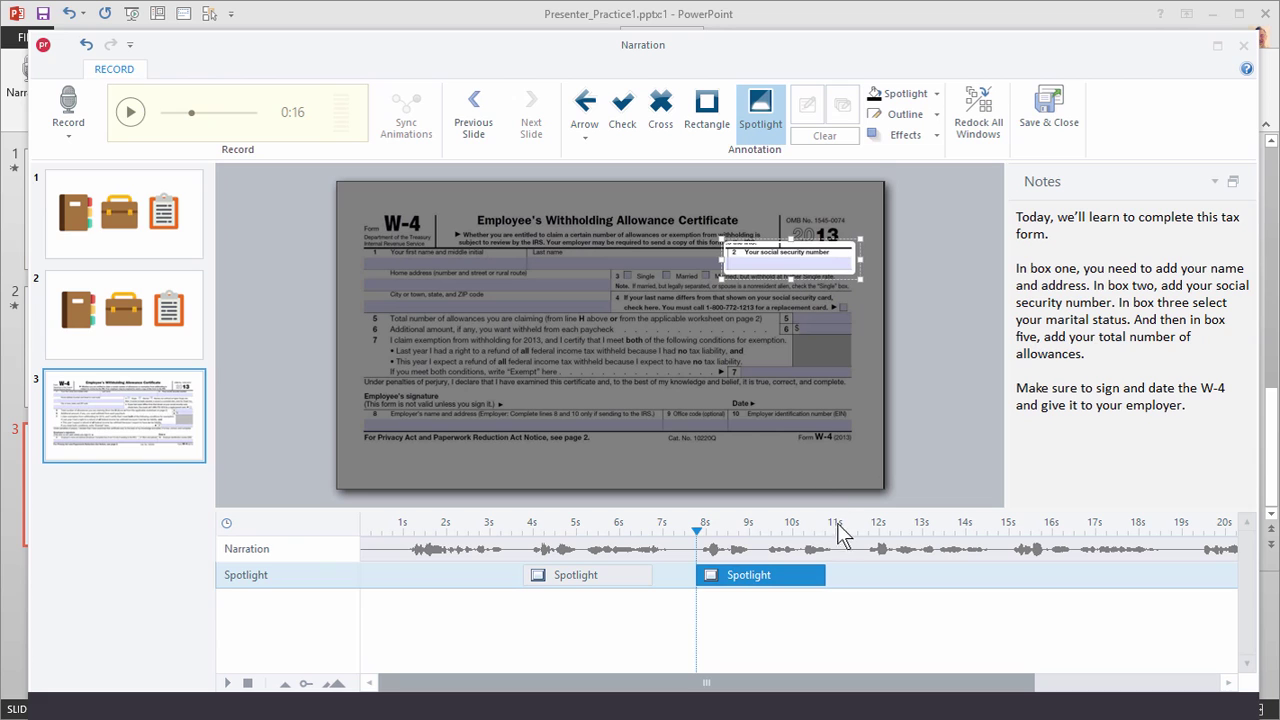
{"action": "left_click", "coordinate": [126, 118]}
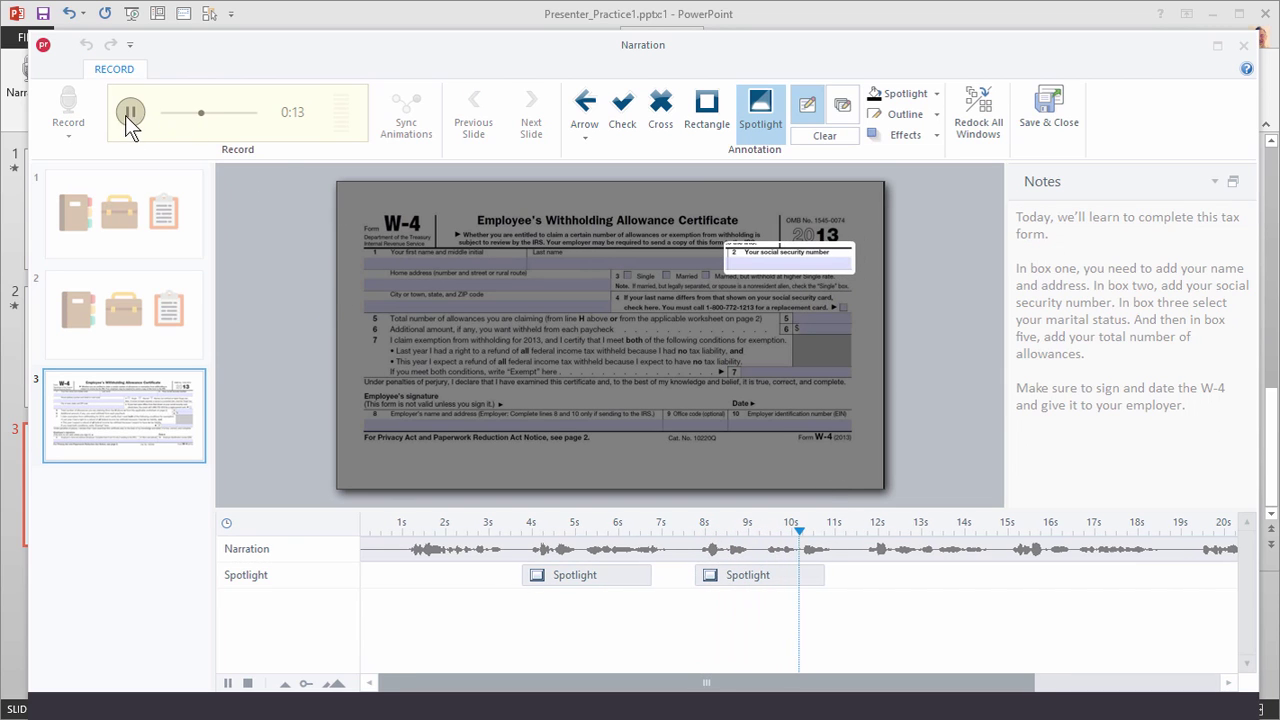
{"action": "left_click", "coordinate": [130, 114]}
- Preview from 3 seconds, then drag the name-and-address spotlight clip to start near 4.3 seconds
{"action": "left_click", "coordinate": [461, 530]}
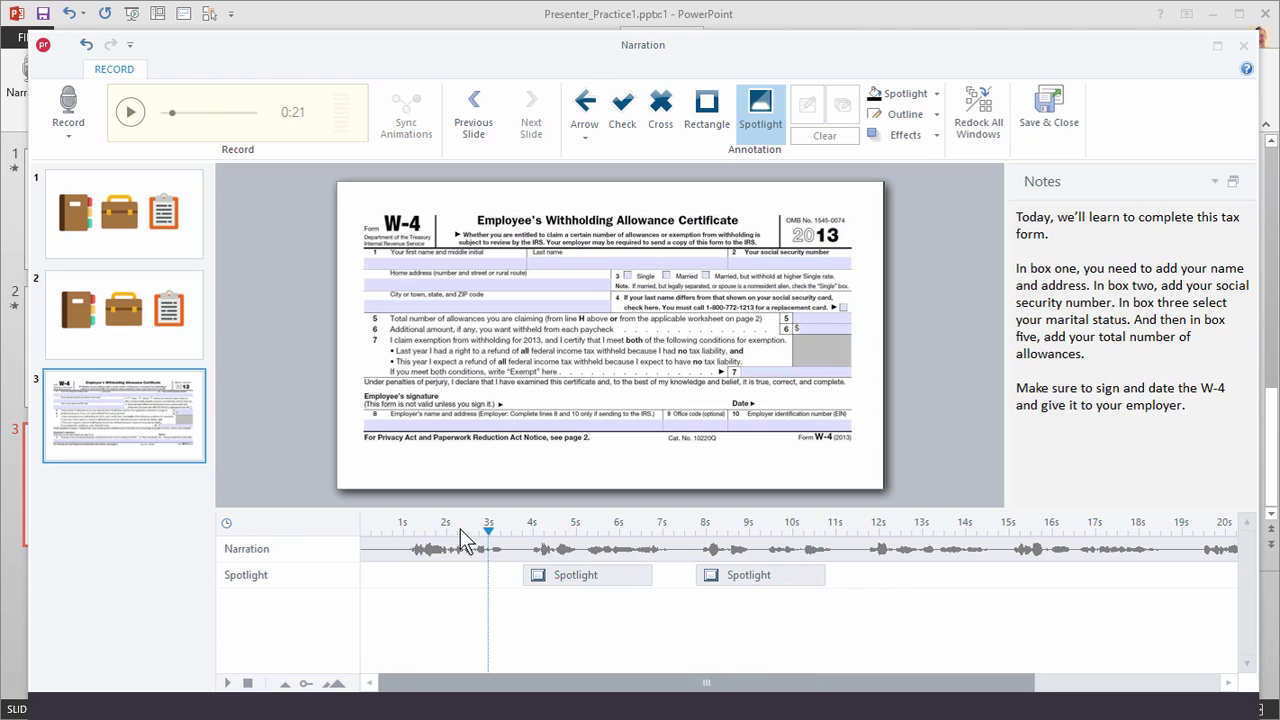
{"action": "left_click", "coordinate": [130, 113]}
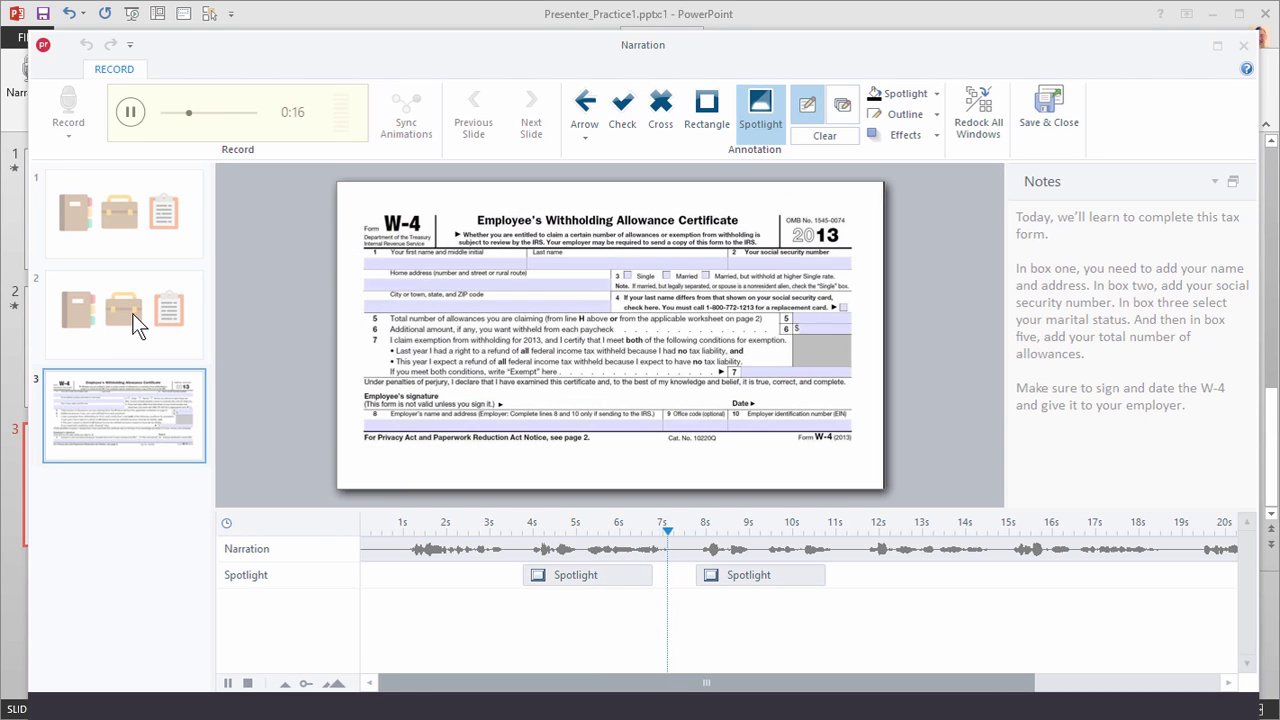
{"action": "left_click", "coordinate": [130, 113]}
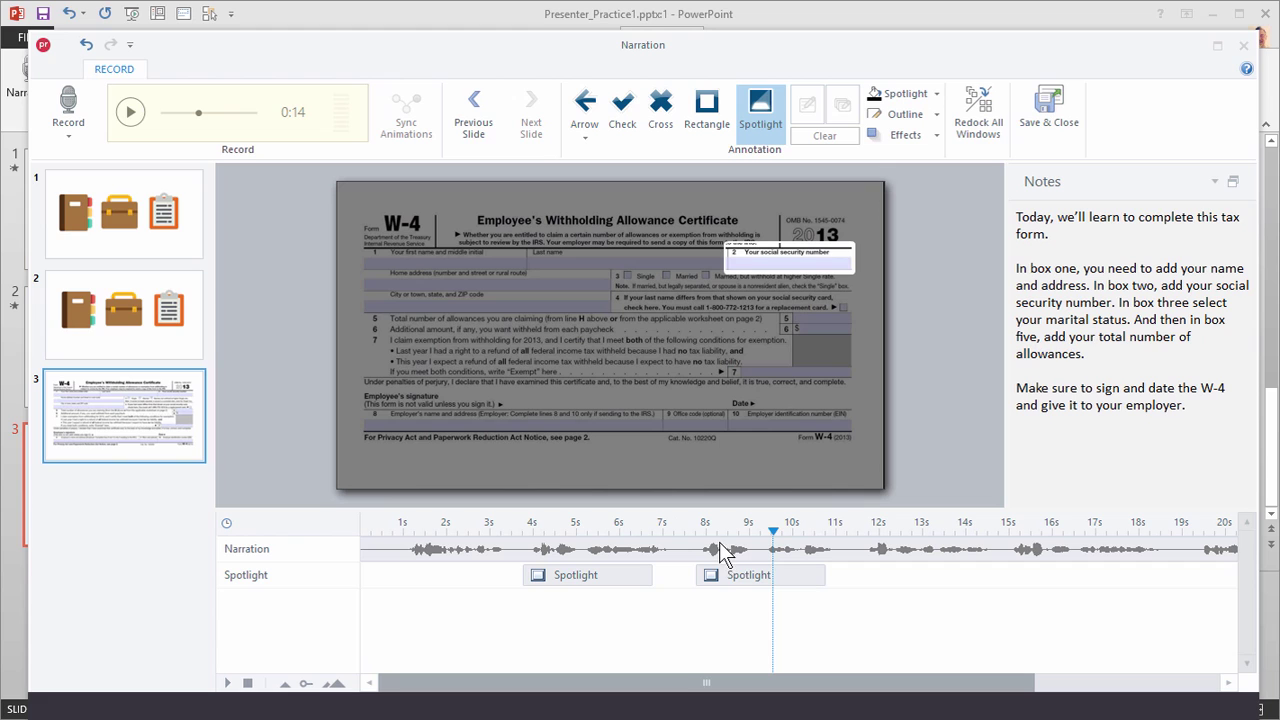
{"action": "left_click", "coordinate": [600, 575]}
{"action": "left_click", "coordinate": [572, 530]}
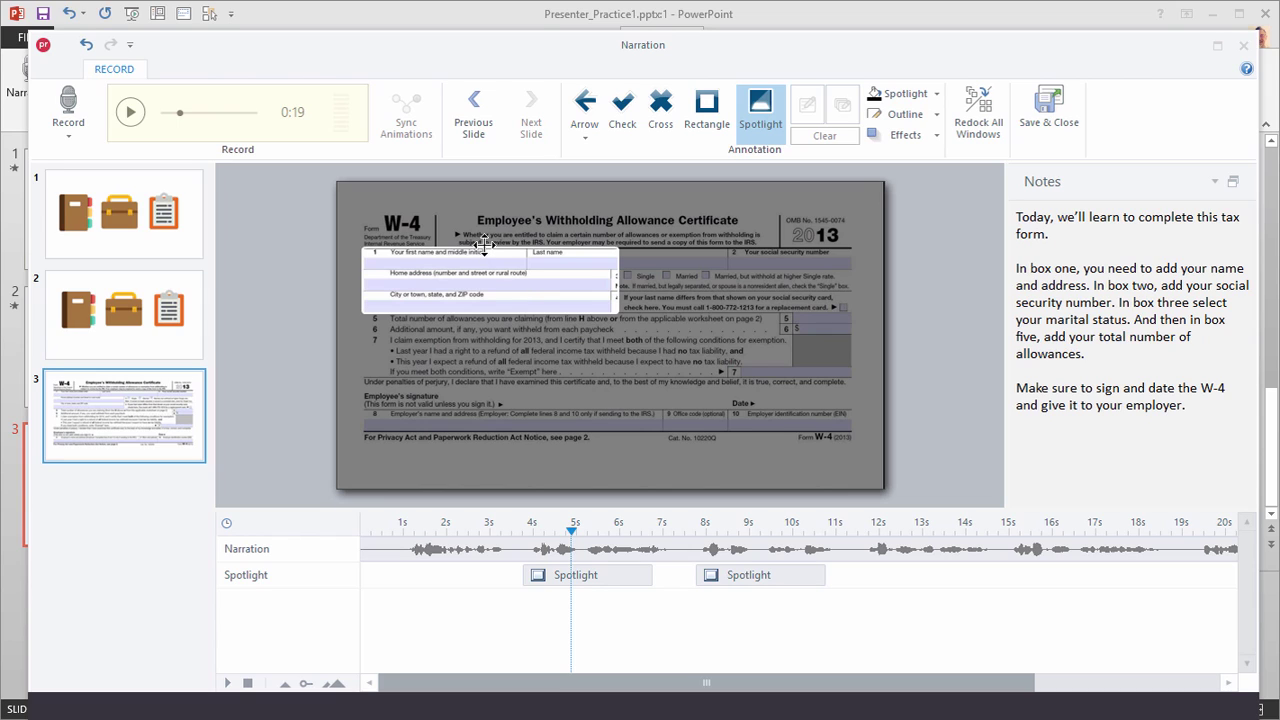
{"action": "left_click", "coordinate": [540, 281]}
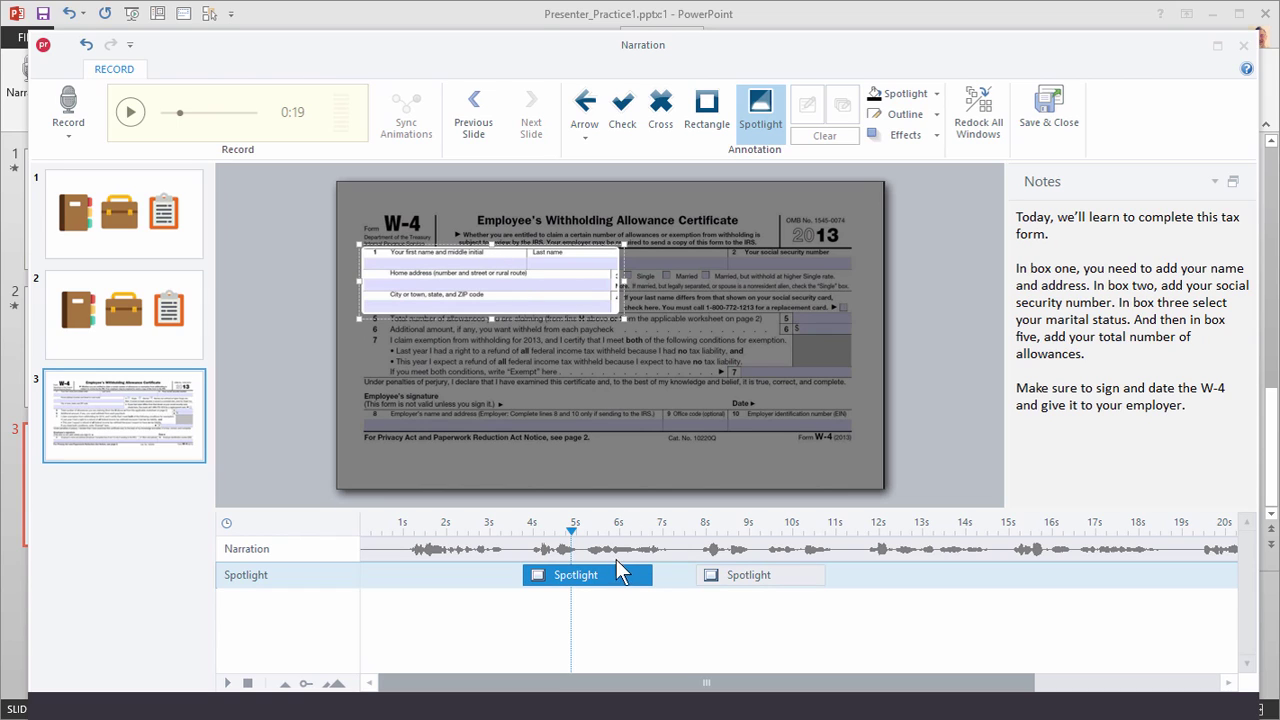
{"action": "left_click_drag", "start_coordinate": [597, 583], "coordinate": [673, 582]}
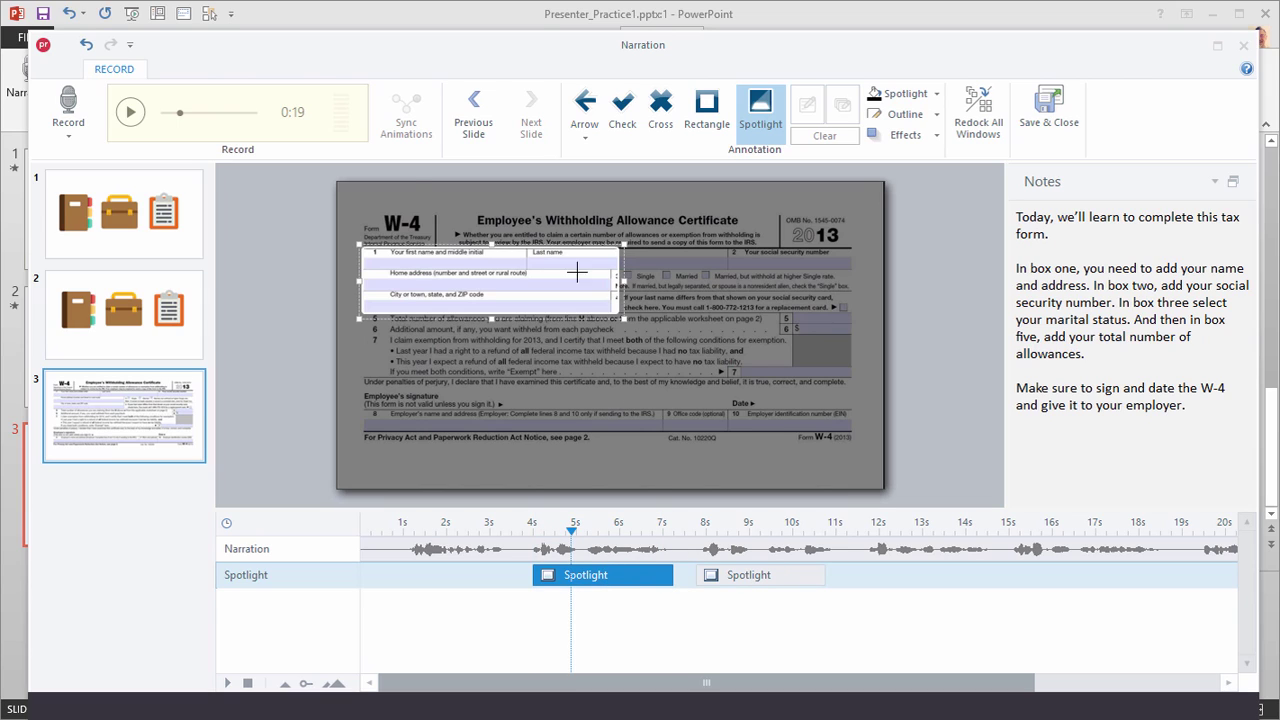
{"action": "left_click", "coordinate": [936, 136]}
{"action": "mouse_move", "coordinate": [909, 157]}
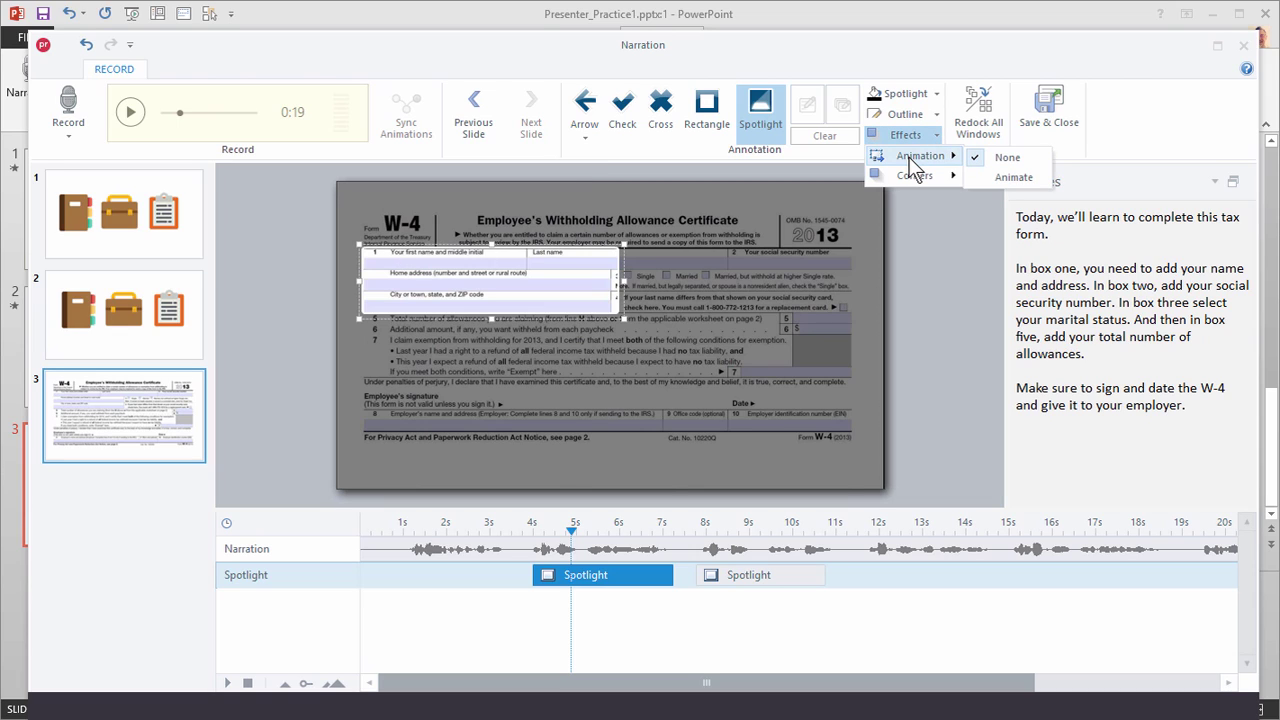
{"action": "left_click", "coordinate": [1010, 177]}
{"action": "left_click", "coordinate": [800, 574]}
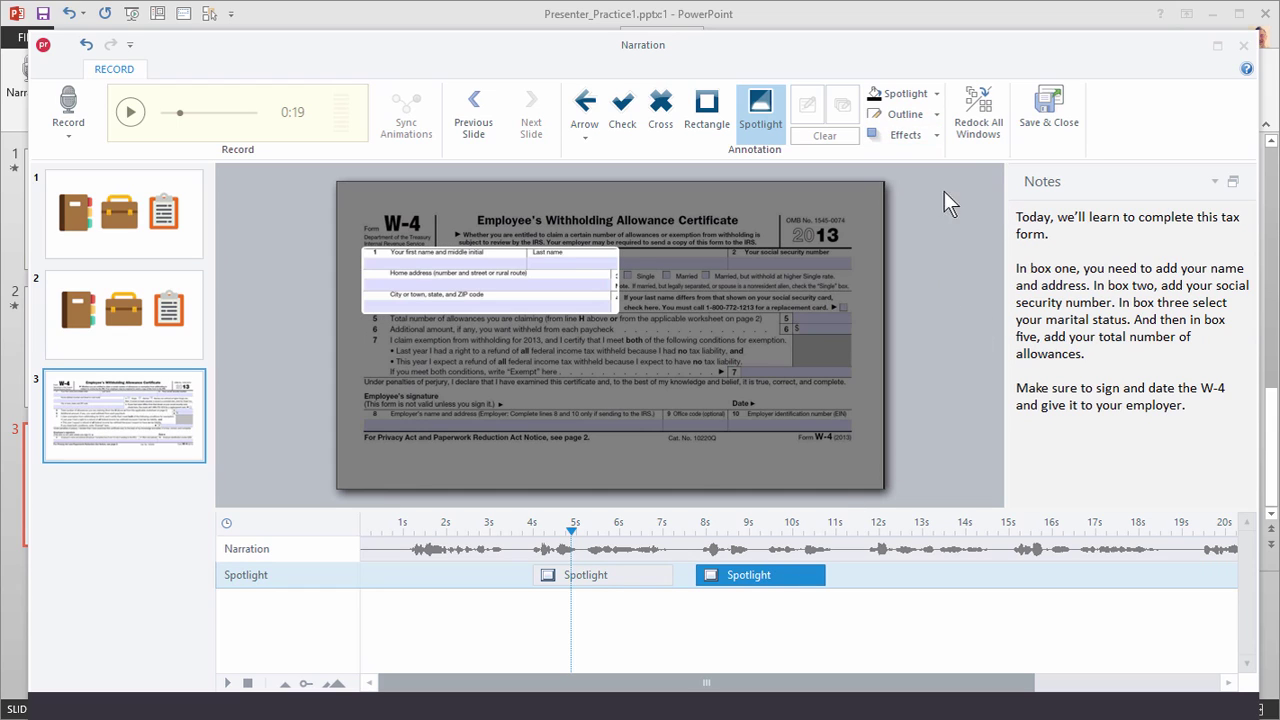
{"action": "left_click", "coordinate": [934, 136]}
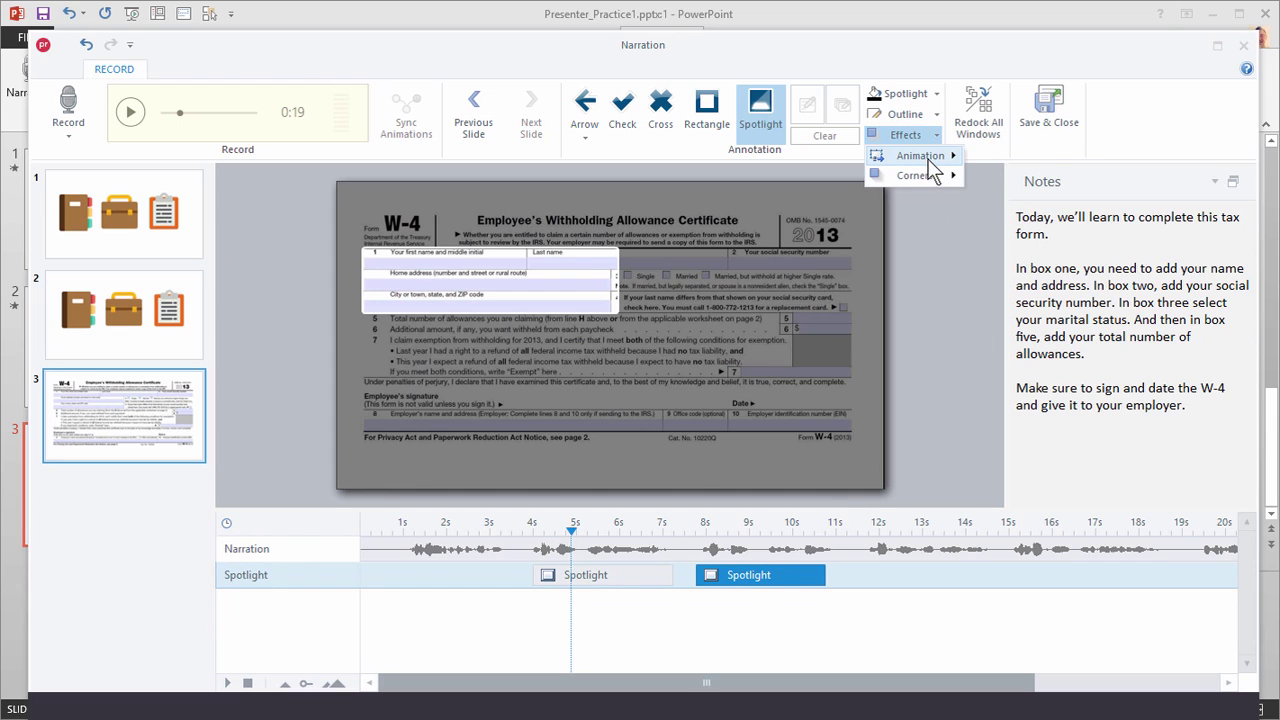
{"action": "left_click", "coordinate": [941, 135]}
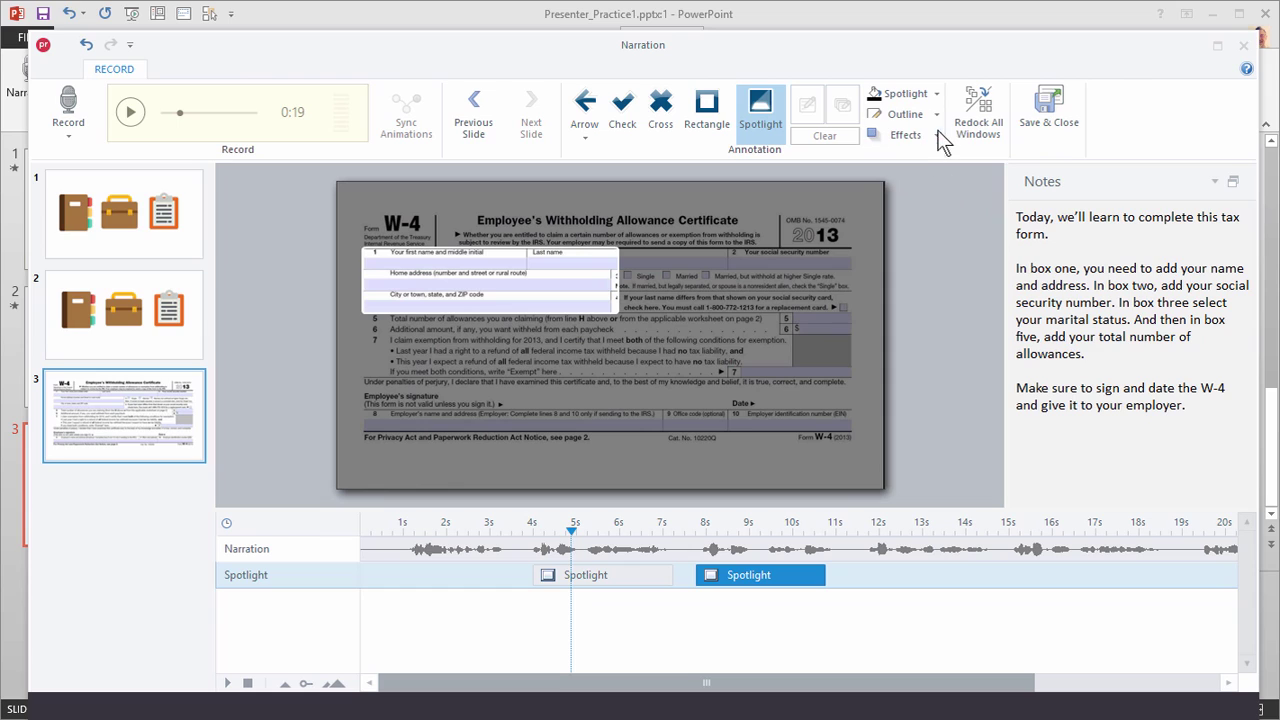
{"action": "left_click", "coordinate": [938, 138]}
{"action": "mouse_move", "coordinate": [957, 177]}
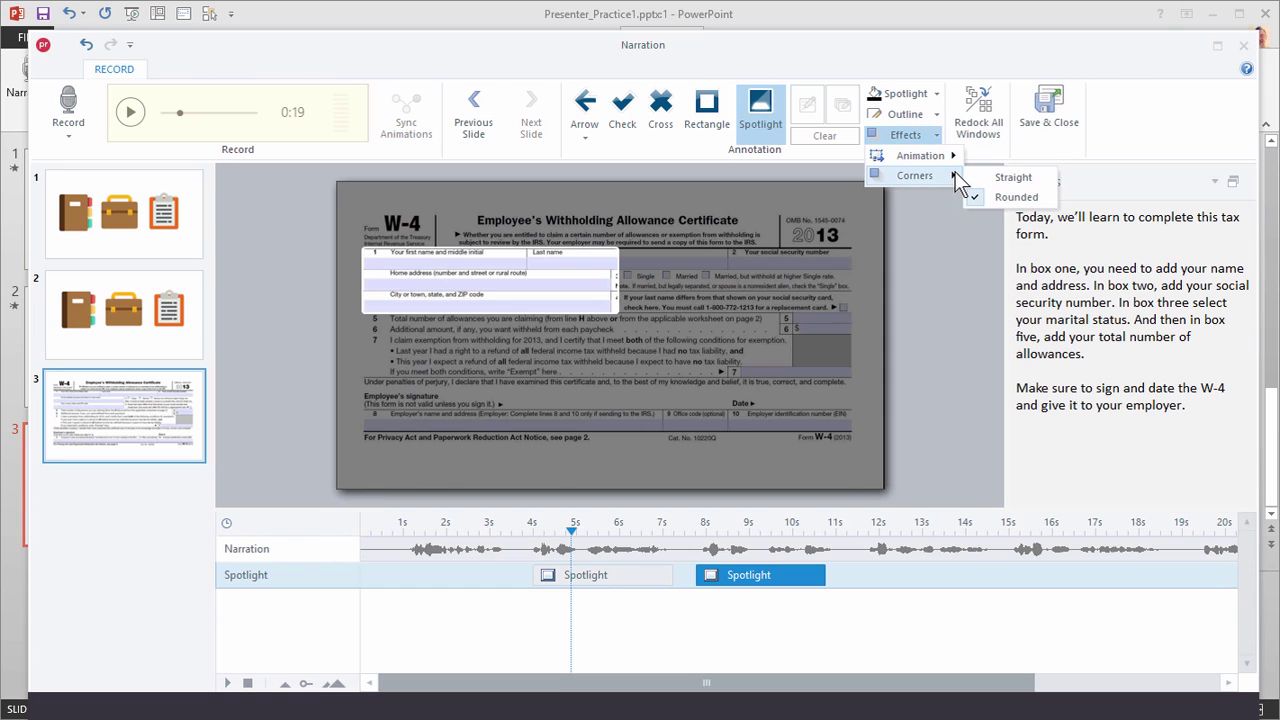
{"action": "left_click", "coordinate": [961, 293]}
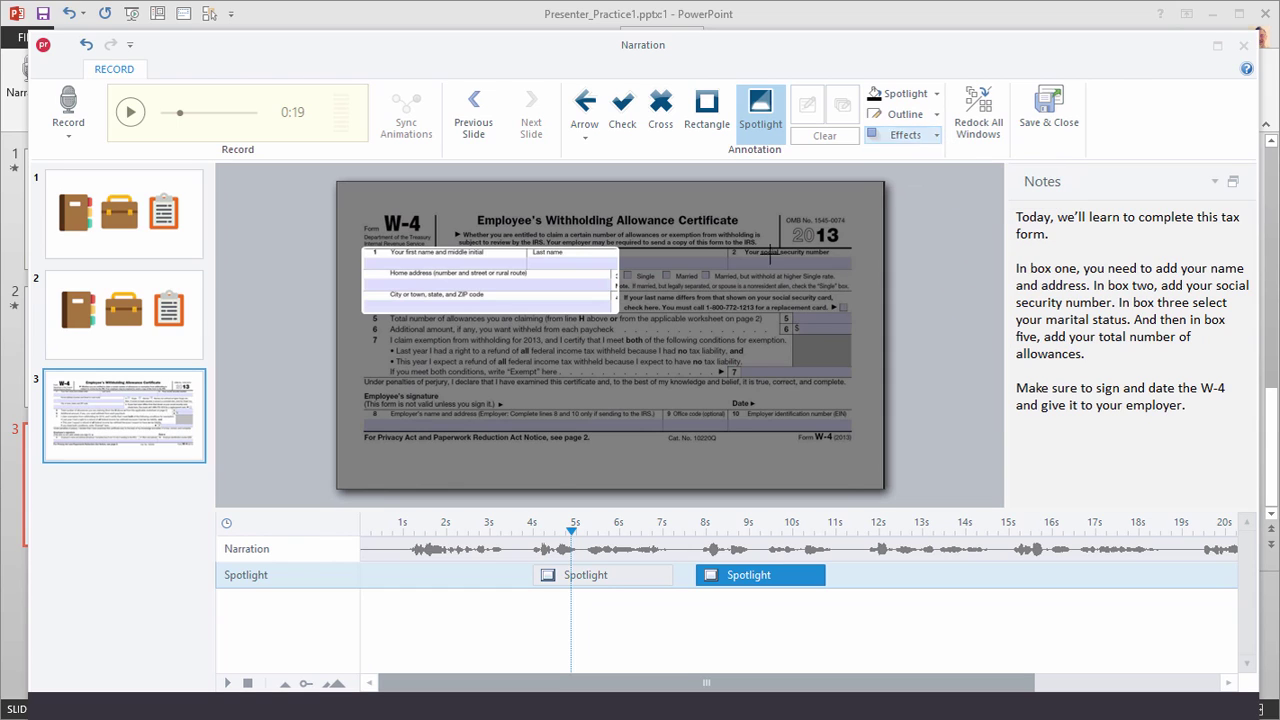
{"action": "left_click", "coordinate": [468, 528]}
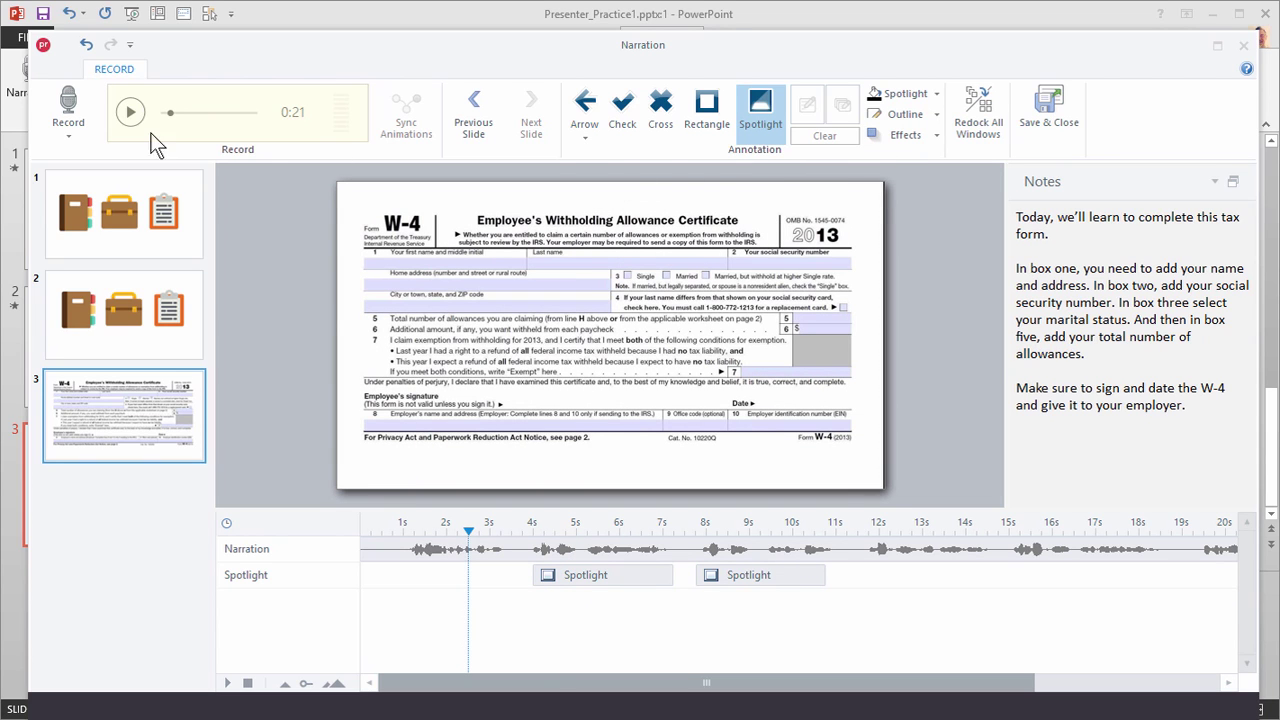
{"action": "left_click", "coordinate": [132, 116]}
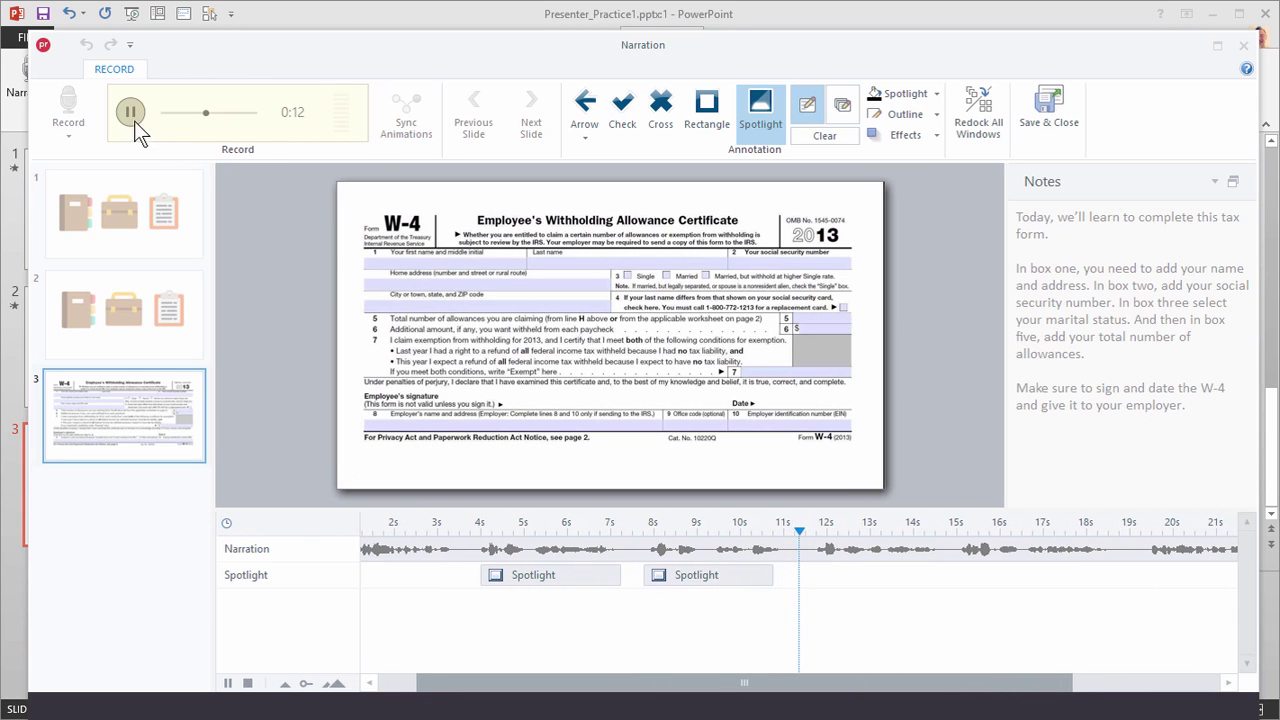
{"action": "left_click", "coordinate": [130, 111]}
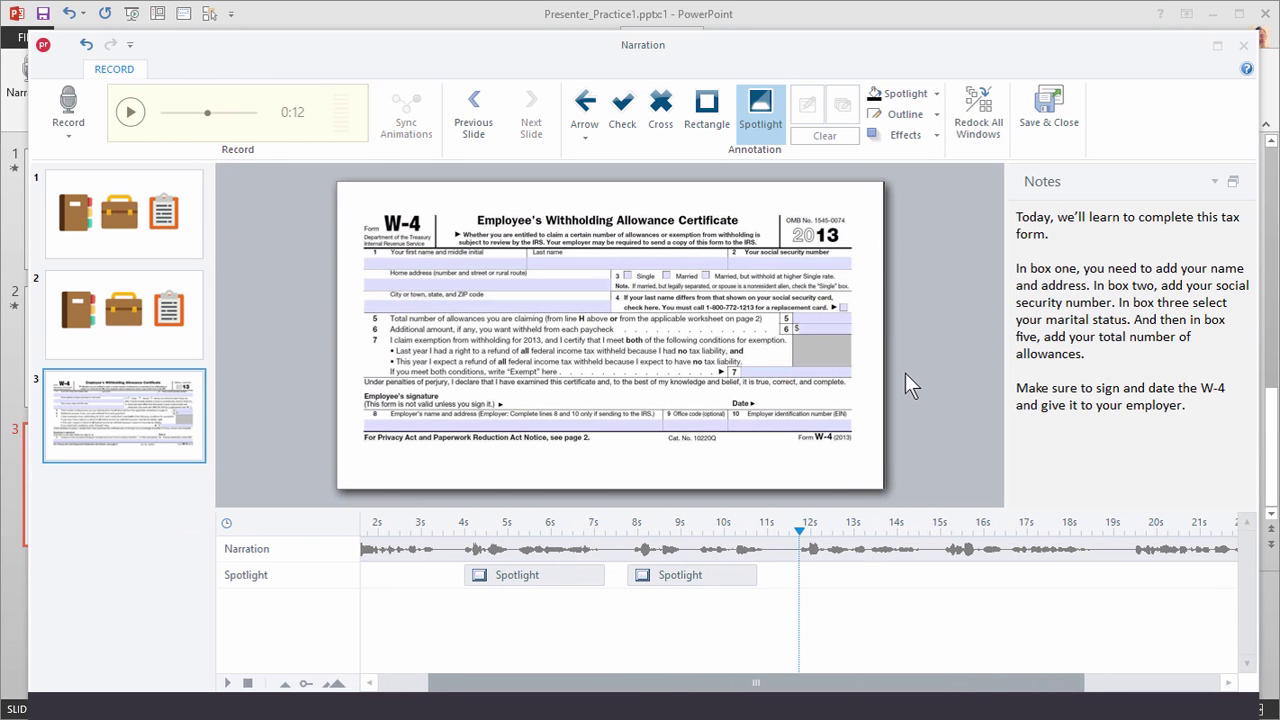
{"action": "left_click", "coordinate": [669, 575]}
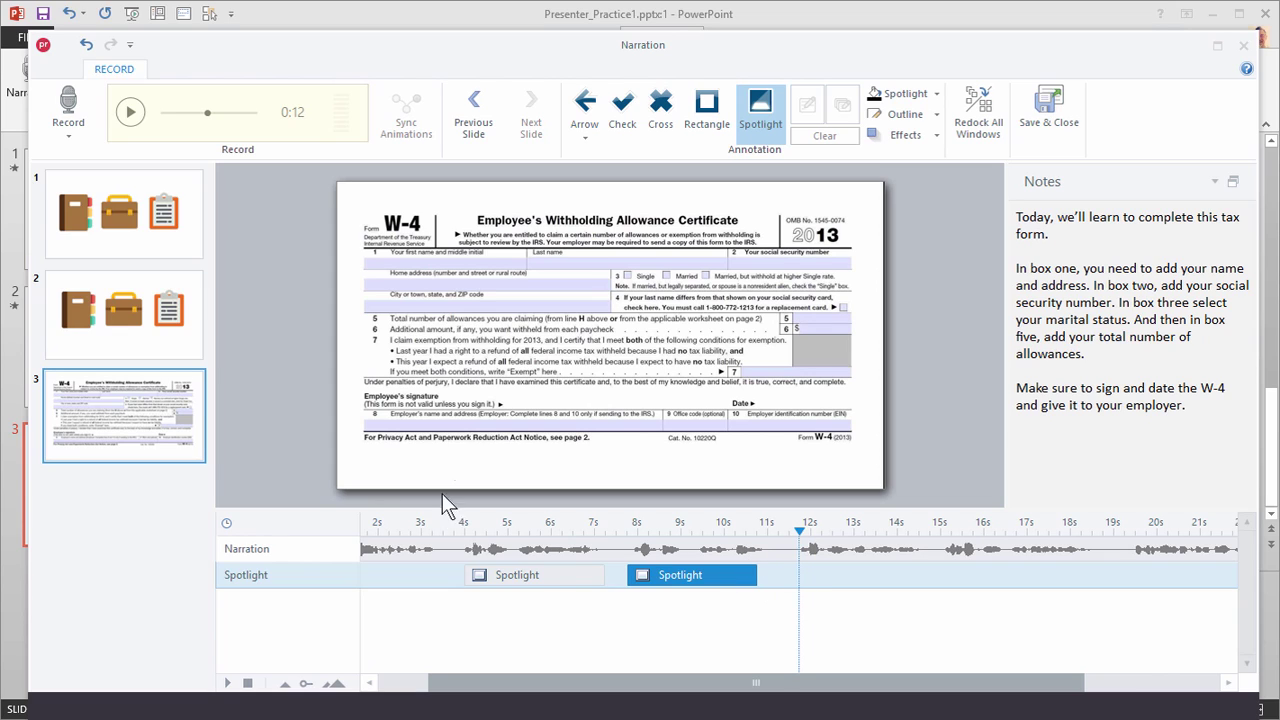
- Delete both Spotlight clips from the timeline
{"action": "left_click", "coordinate": [530, 578]}
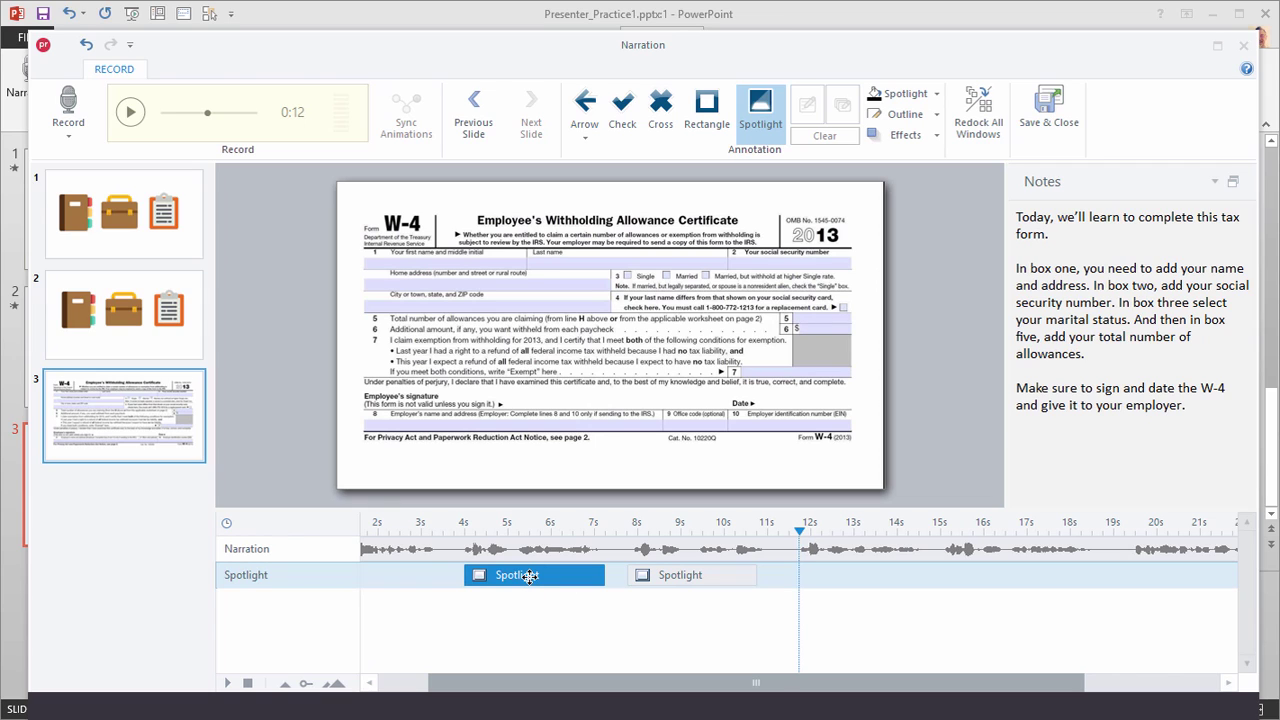
{"action": "key", "text": "Delete"}
{"action": "left_click", "coordinate": [693, 580]}
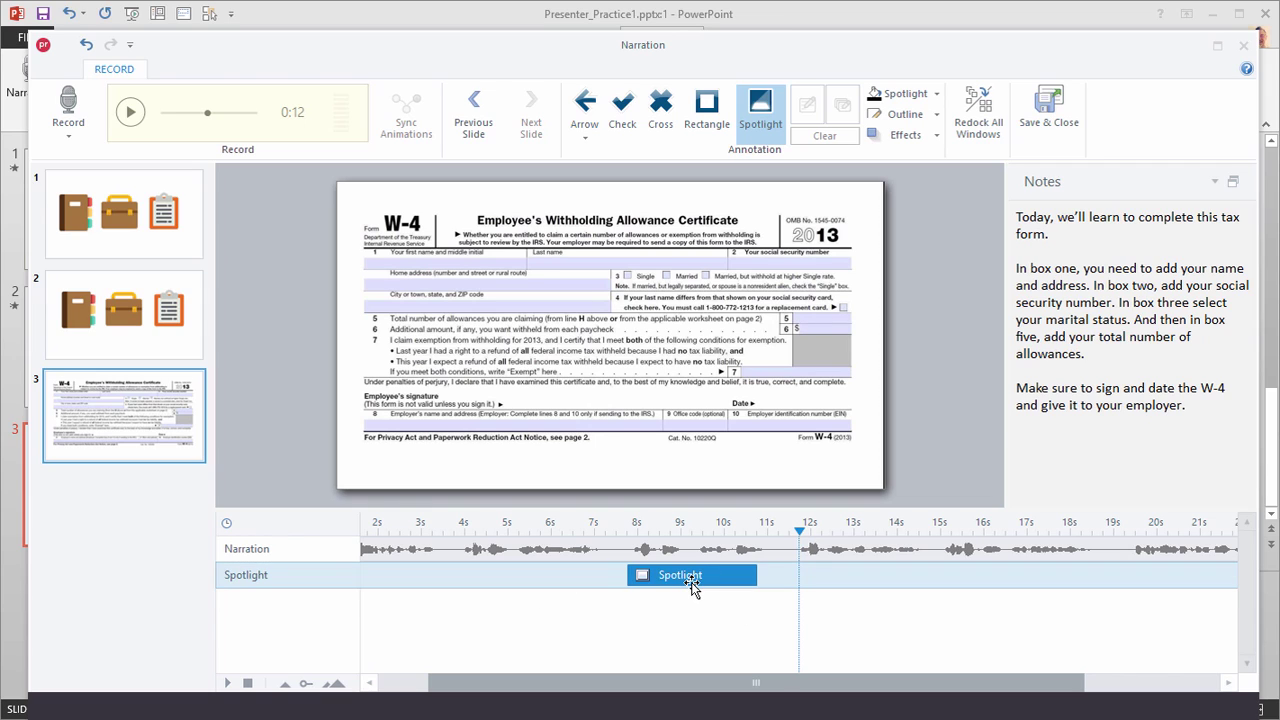
{"action": "key", "text": "Delete"}
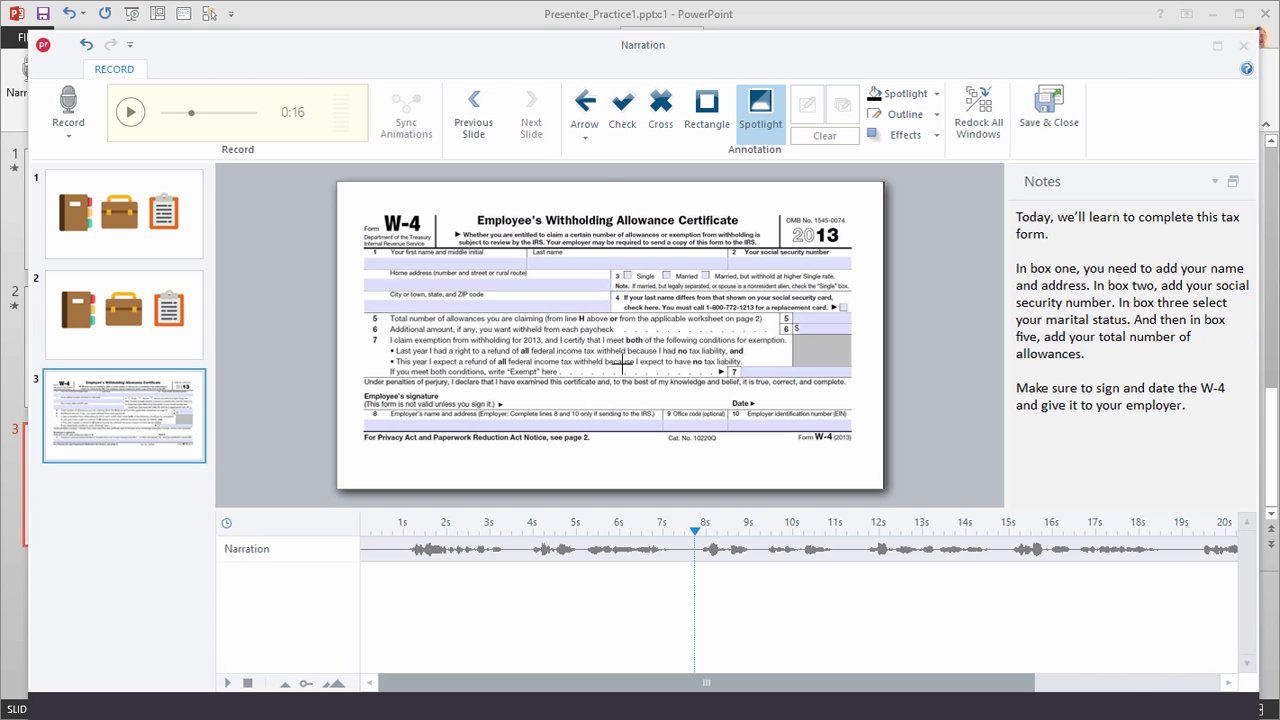
- Place a left-pointing arrow beside the Last name field
{"action": "left_click", "coordinate": [586, 108]}
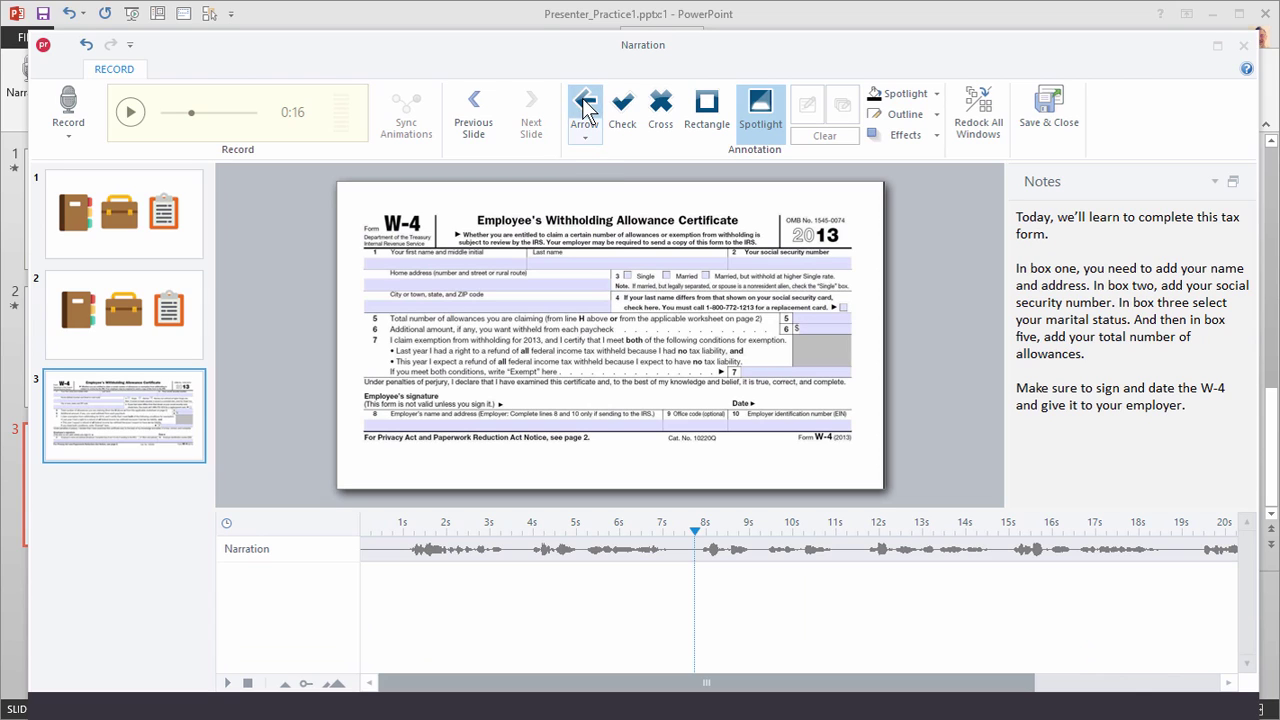
{"action": "left_click", "coordinate": [584, 139]}
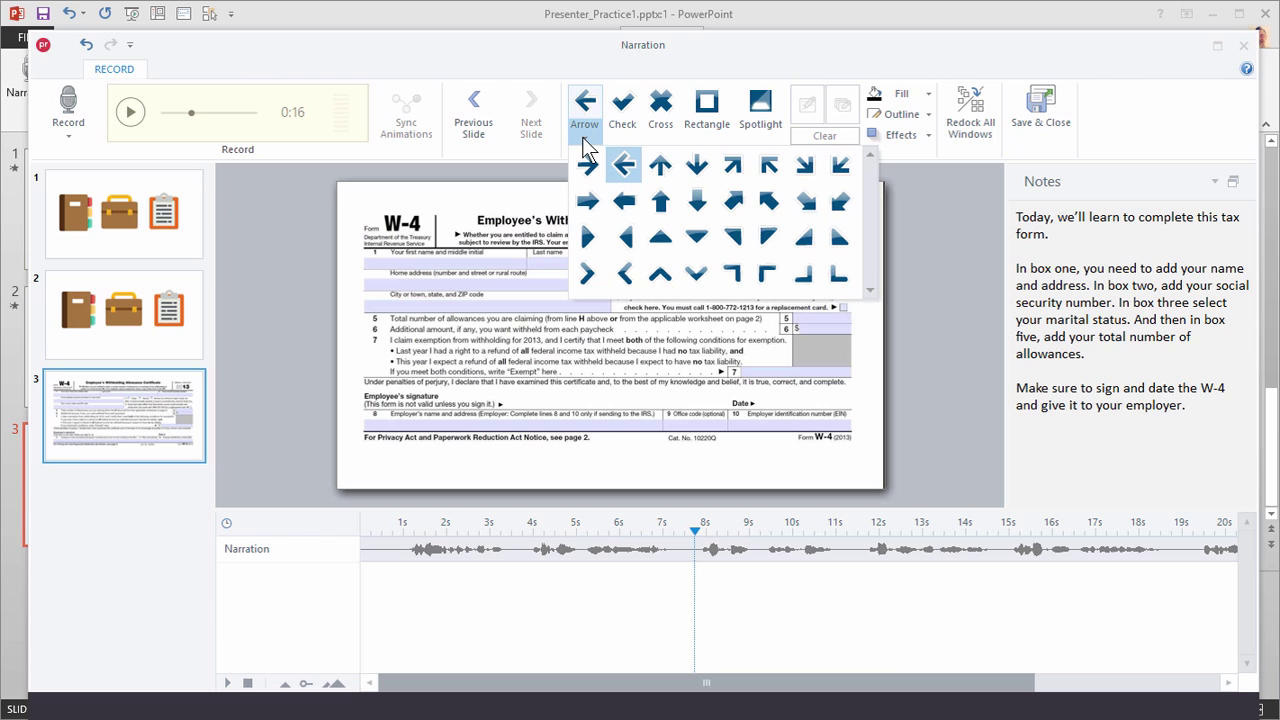
{"action": "left_click", "coordinate": [585, 148]}
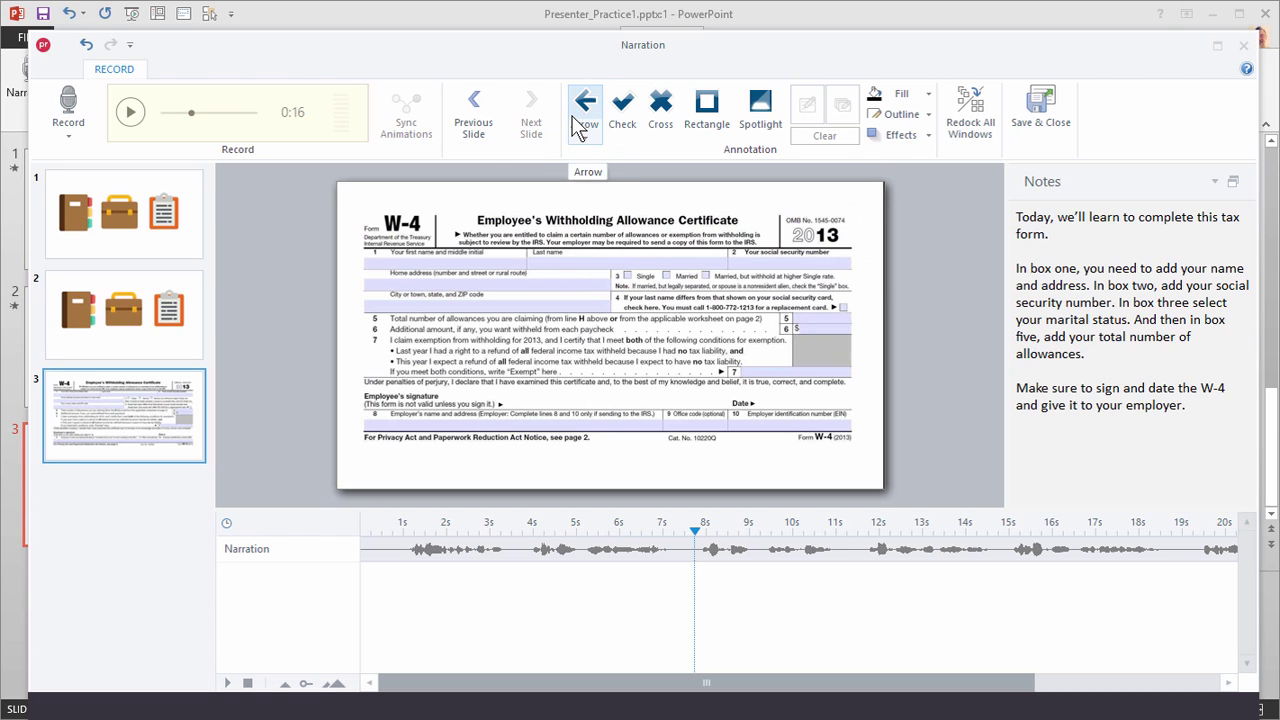
{"action": "left_click", "coordinate": [577, 258]}
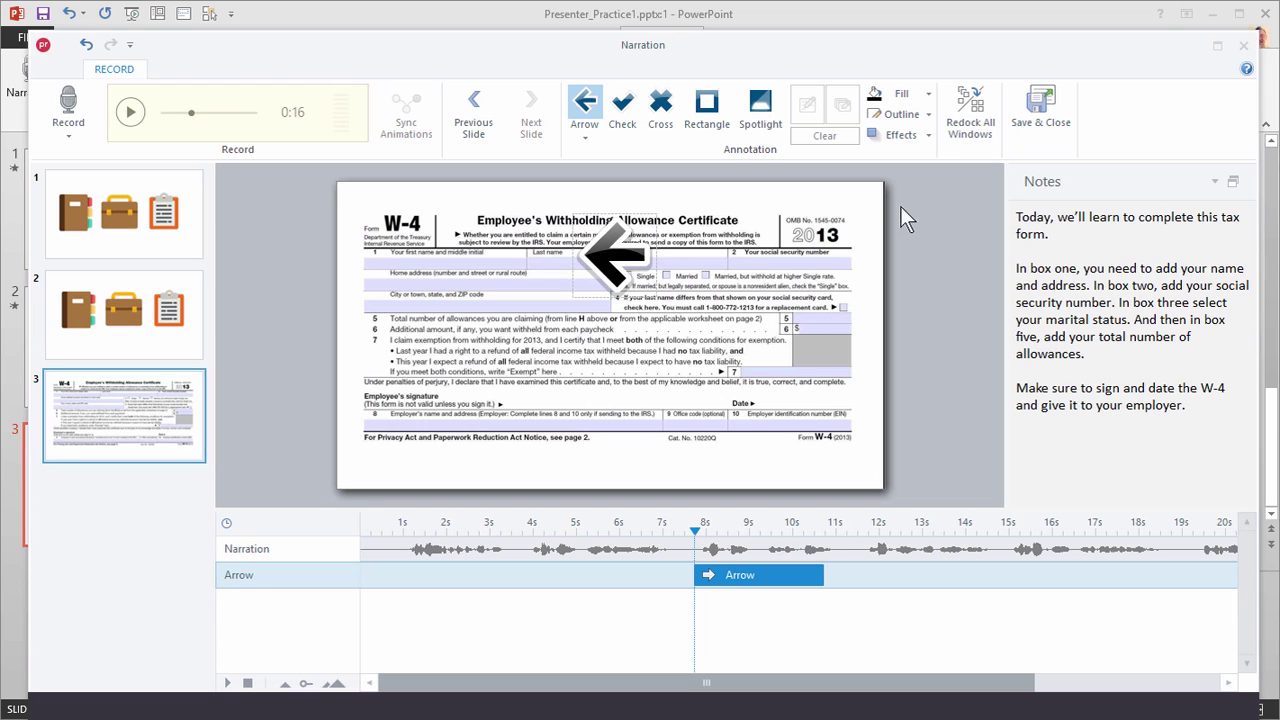
- Set the arrow's size to 100% and add a second arrow by the marital status boxes
{"action": "left_click", "coordinate": [926, 95]}
{"action": "left_click", "coordinate": [927, 96]}
{"action": "left_click", "coordinate": [930, 112]}
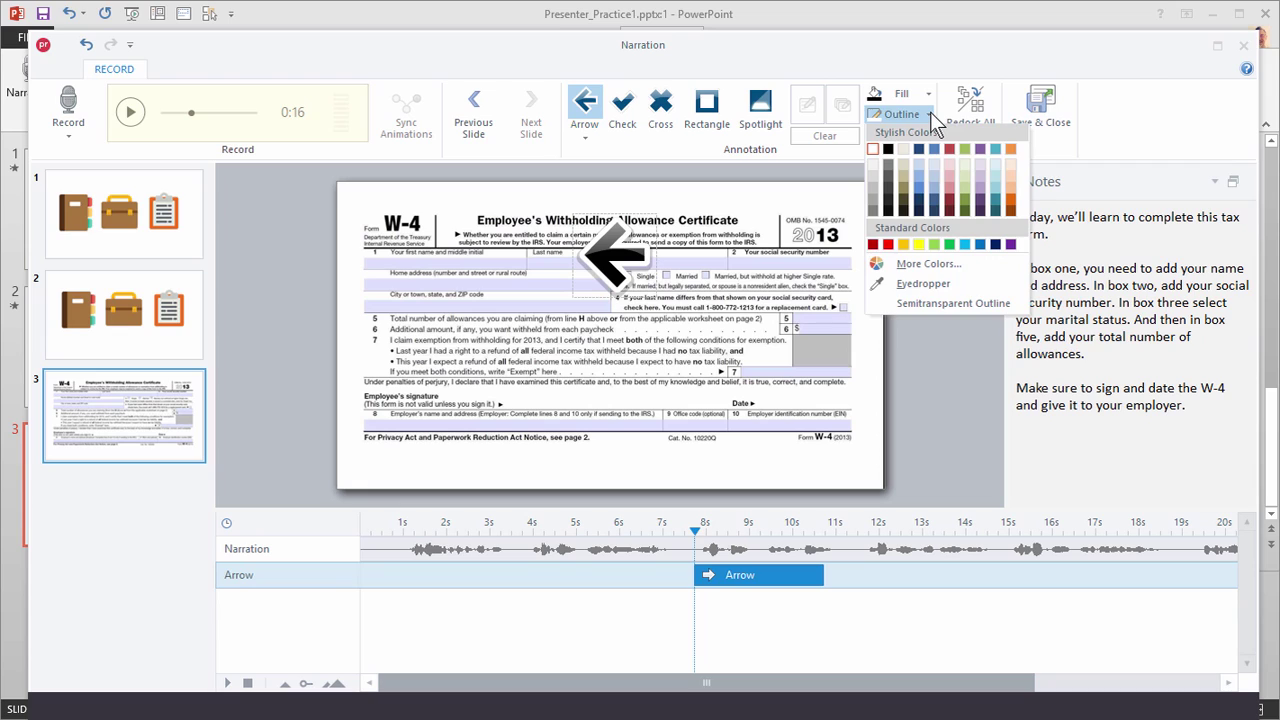
{"action": "left_click", "coordinate": [930, 112]}
{"action": "left_click", "coordinate": [928, 136]}
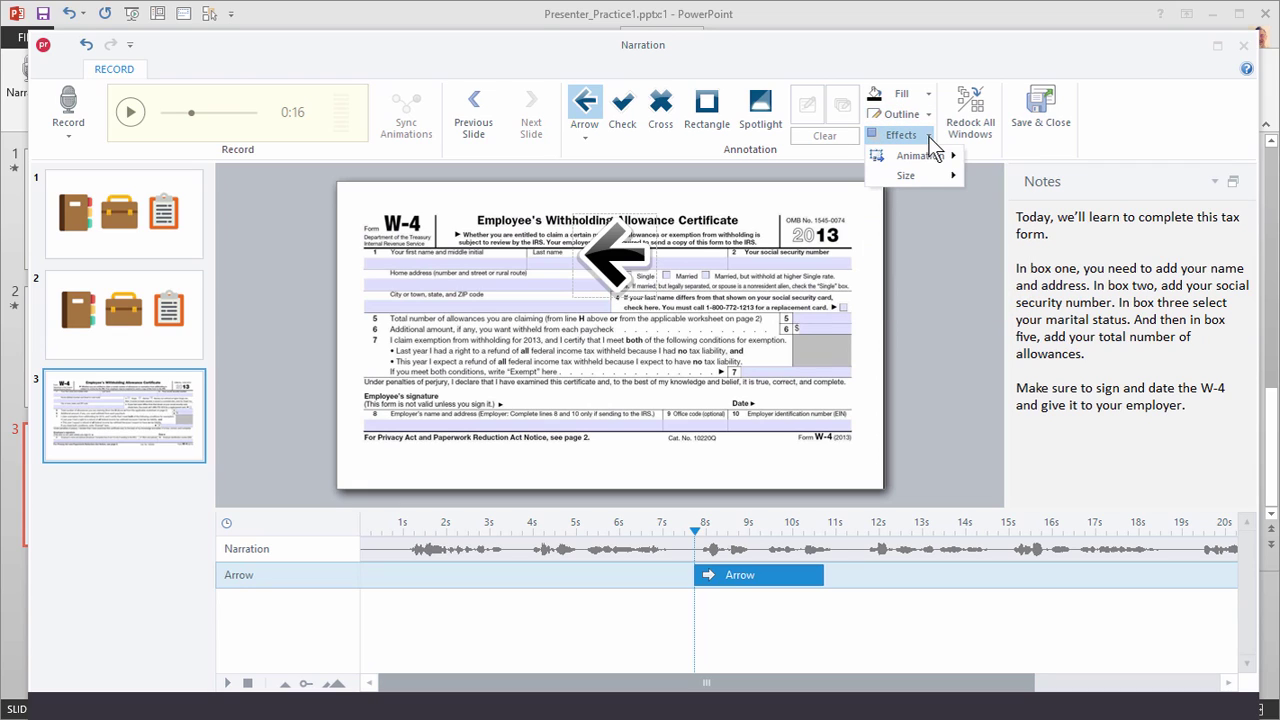
{"action": "mouse_move", "coordinate": [941, 160]}
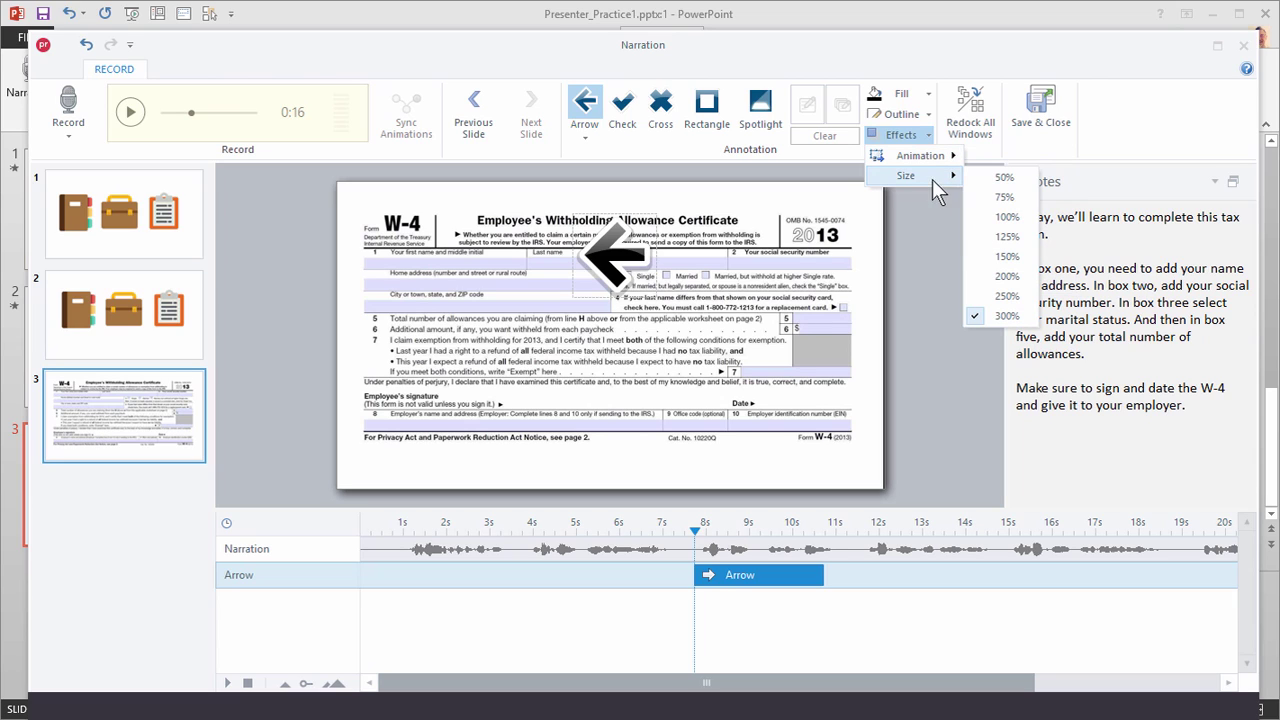
{"action": "left_click", "coordinate": [997, 216]}
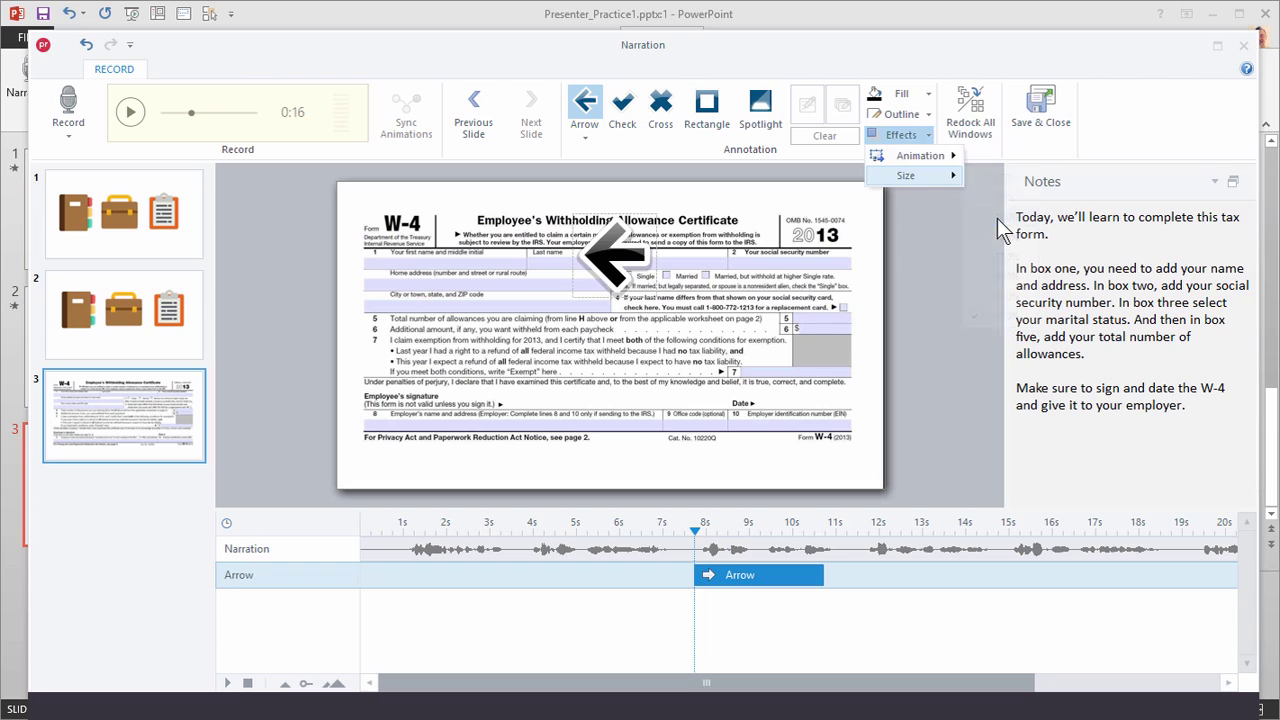
{"action": "left_click", "coordinate": [660, 258]}
- Add arrows beside line 5 and the line-7 exemption text, then rewind to about 3 seconds
{"action": "left_click", "coordinate": [637, 318]}
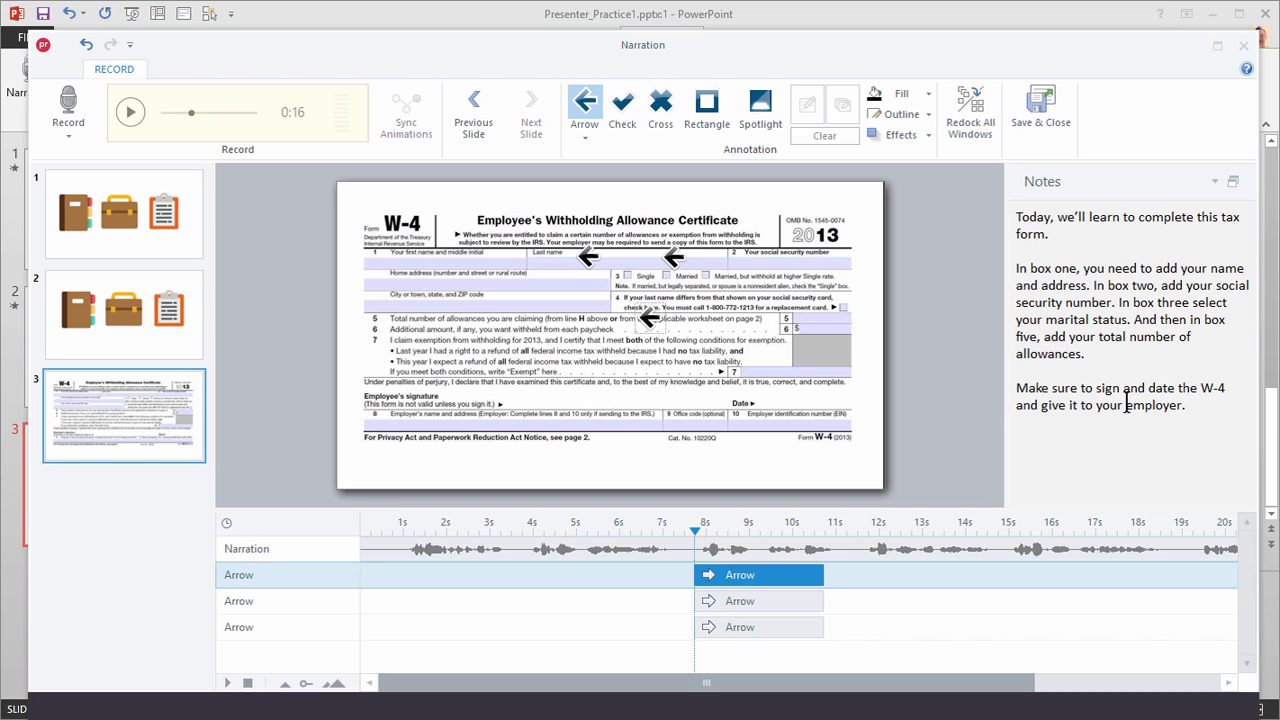
{"action": "left_click", "coordinate": [710, 364]}
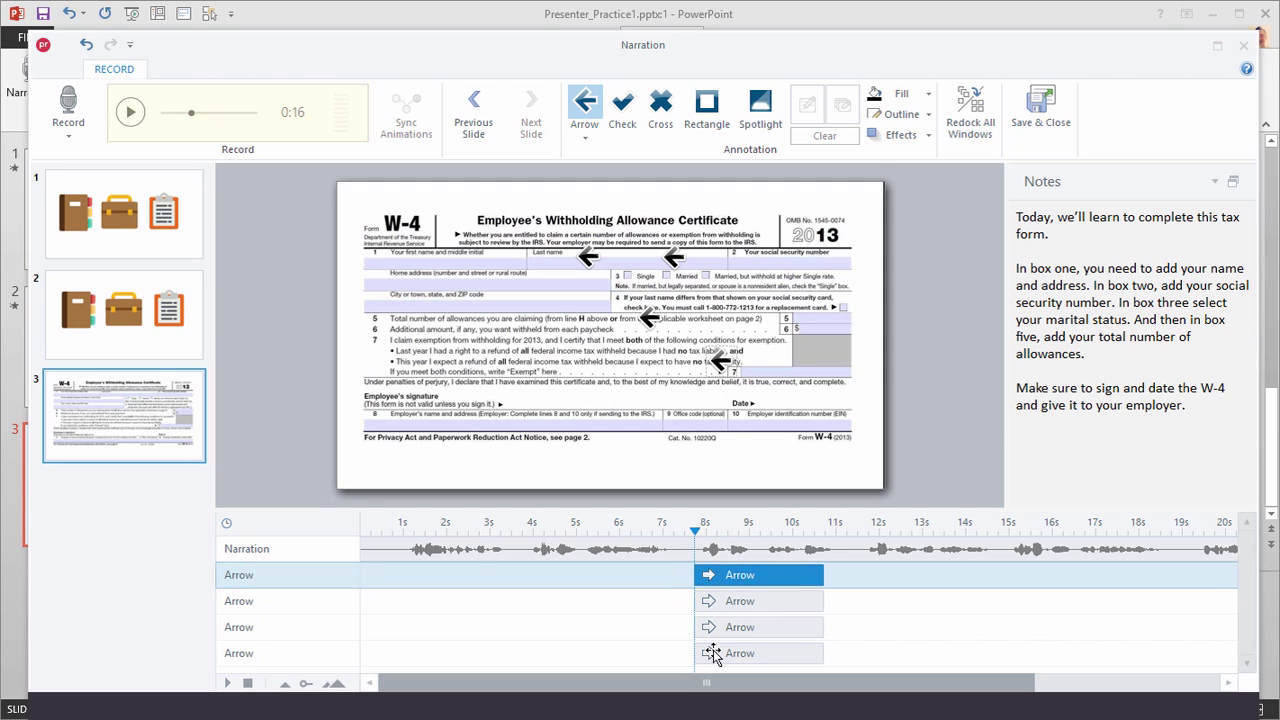
{"action": "left_click", "coordinate": [497, 522]}
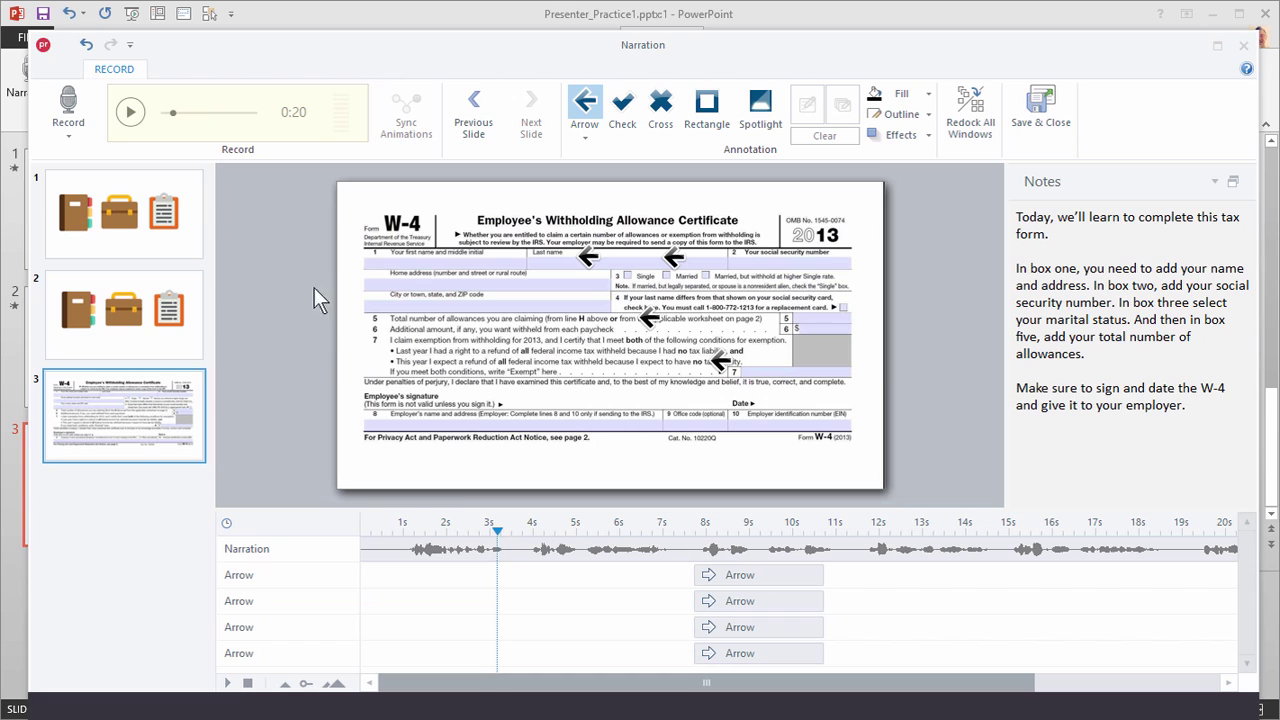
- Drag the arrow clips so the arrows appear near 4, 8, 12 and 15 seconds
{"action": "left_click", "coordinate": [130, 112]}
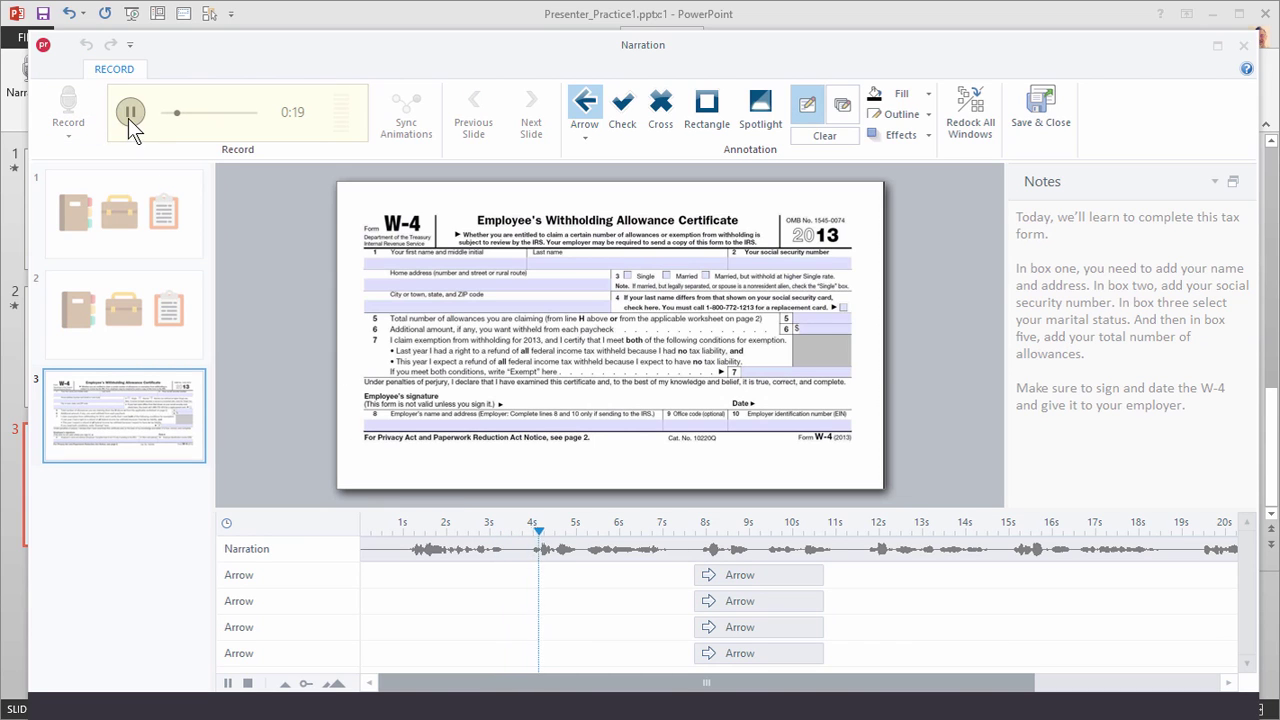
{"action": "left_click", "coordinate": [130, 112]}
{"action": "left_click", "coordinate": [739, 578]}
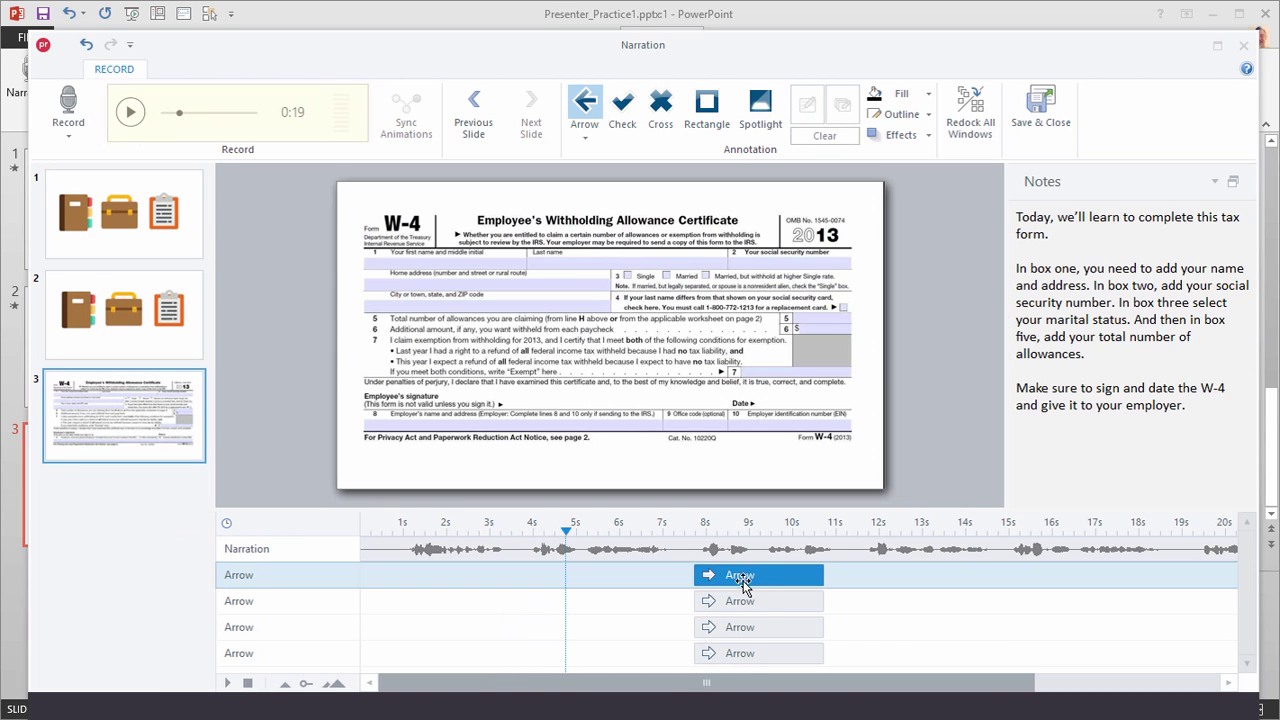
{"action": "left_click", "coordinate": [714, 522]}
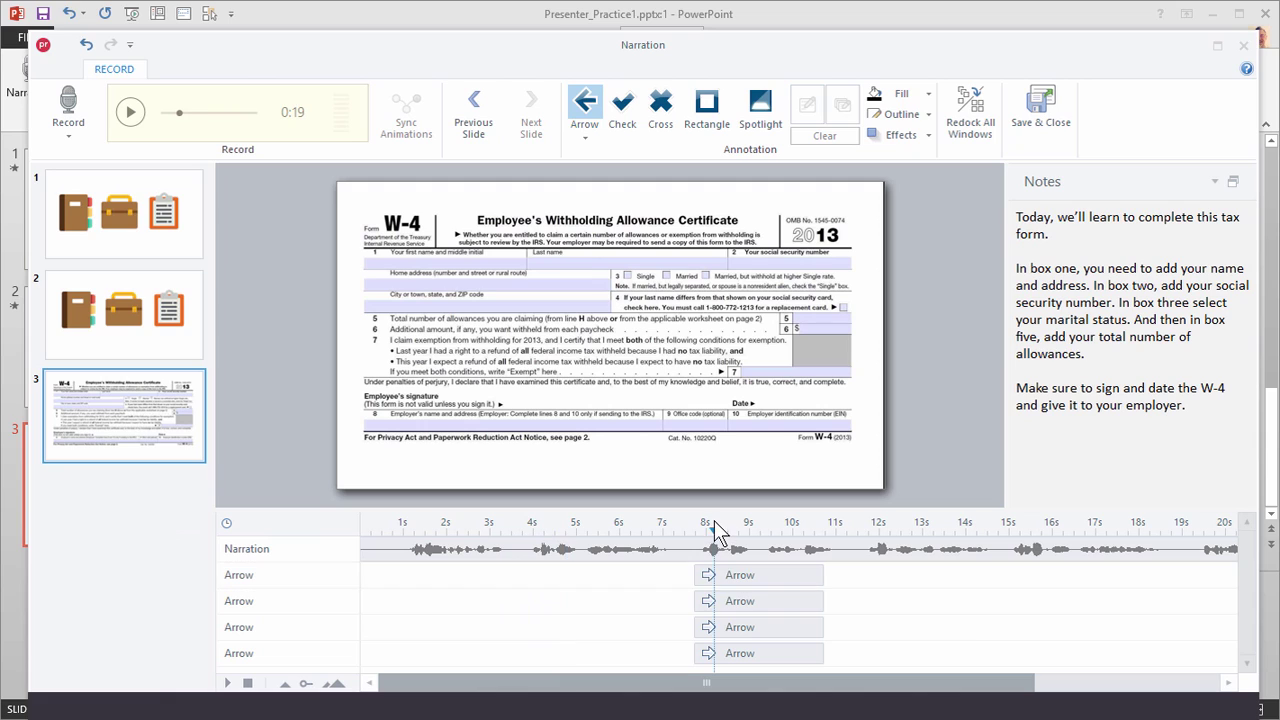
{"action": "left_click", "coordinate": [745, 578]}
{"action": "left_click_drag", "start_coordinate": [745, 578], "coordinate": [579, 575]}
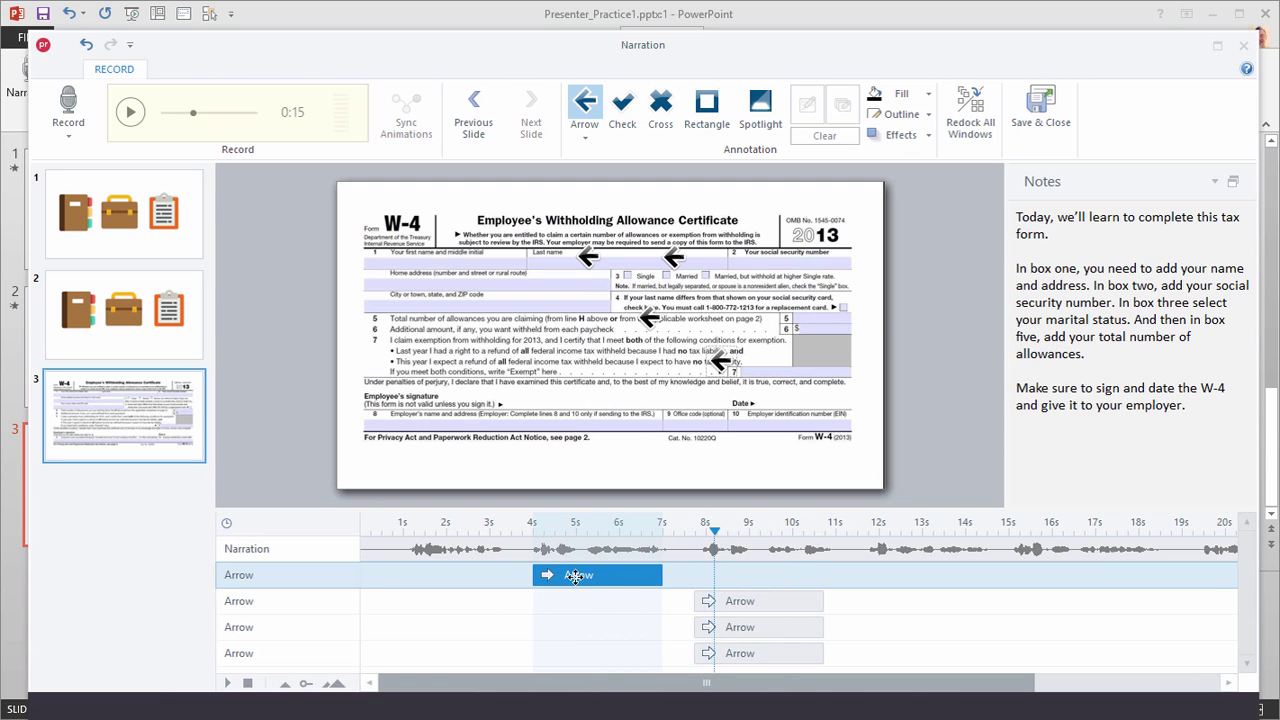
{"action": "left_click_drag", "start_coordinate": [737, 600], "coordinate": [930, 627]}
{"action": "left_click_drag", "start_coordinate": [800, 651], "coordinate": [1116, 651]}
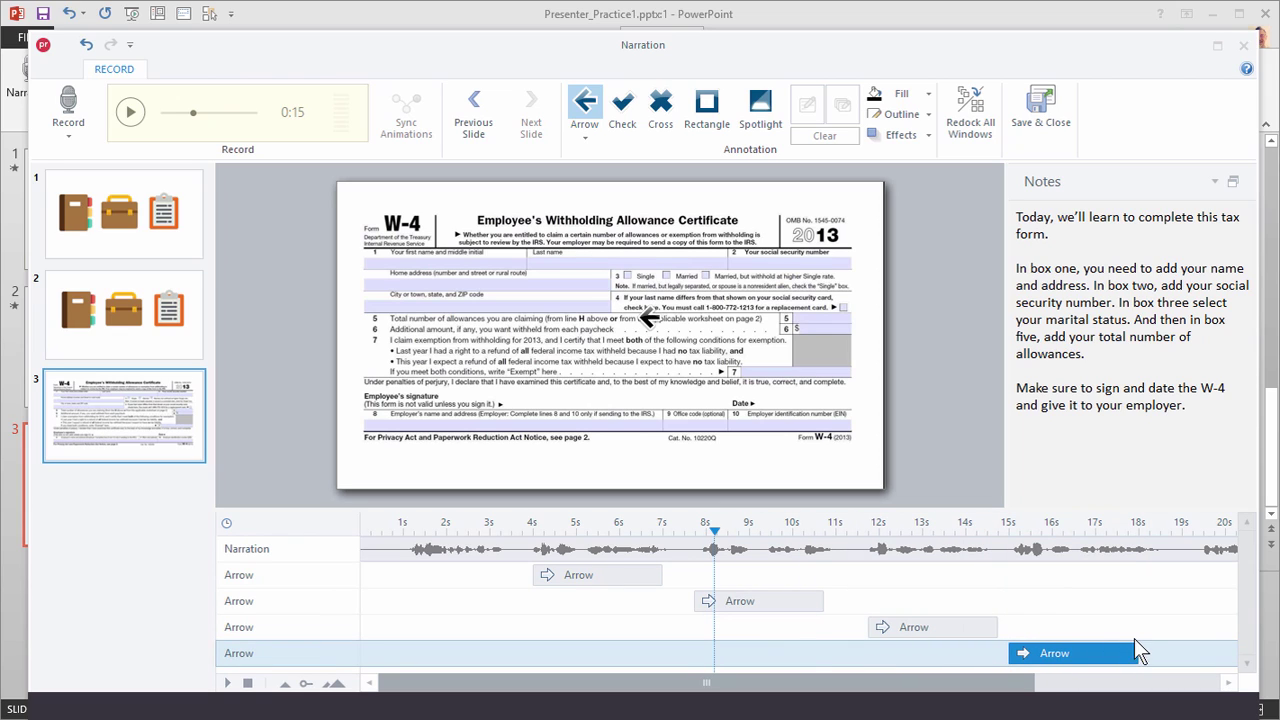
{"action": "left_click", "coordinate": [502, 526]}
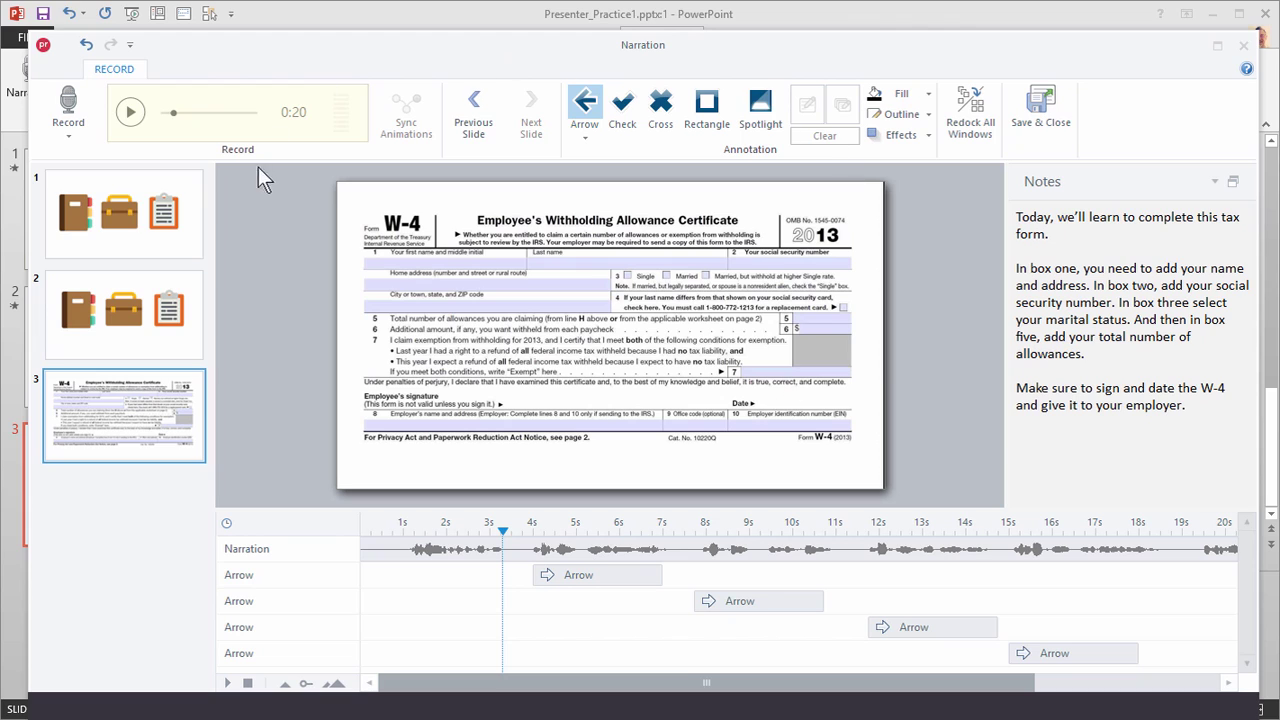
- Preview the arrows, then move the first arrow up beside the name field
{"action": "left_click", "coordinate": [130, 112]}
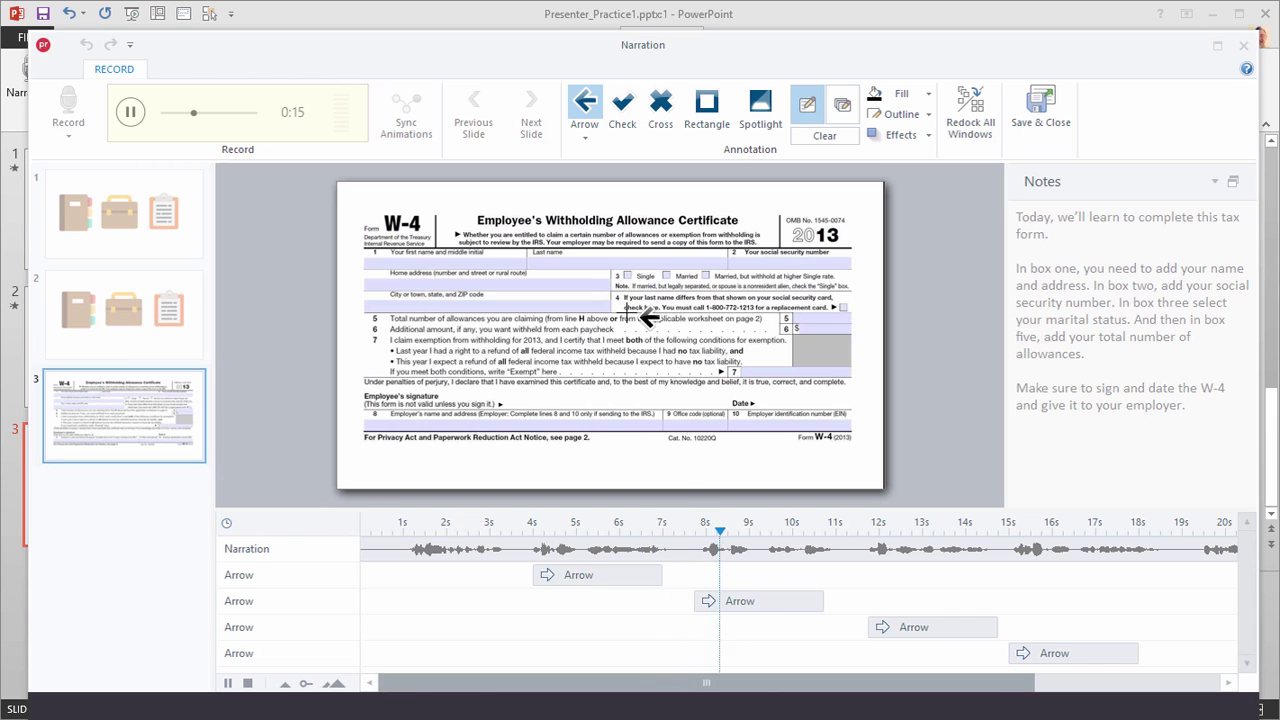
{"action": "left_click", "coordinate": [130, 112]}
{"action": "left_click", "coordinate": [584, 530]}
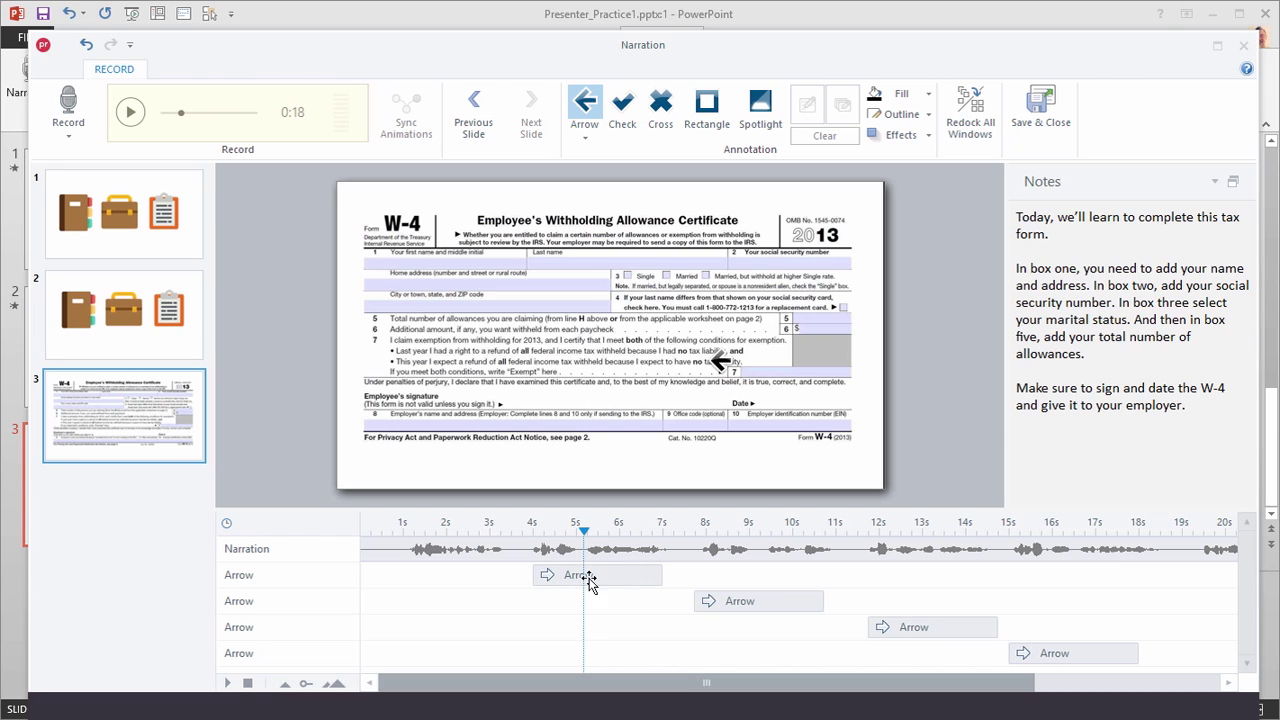
{"action": "left_click", "coordinate": [722, 364]}
{"action": "mouse_move", "coordinate": [720, 363]}
{"action": "left_mouse_down"}
{"action": "mouse_move", "coordinate": [666, 329]}
{"action": "mouse_move", "coordinate": [632, 280]}
{"action": "mouse_move", "coordinate": [721, 258]}
{"action": "left_mouse_up"}
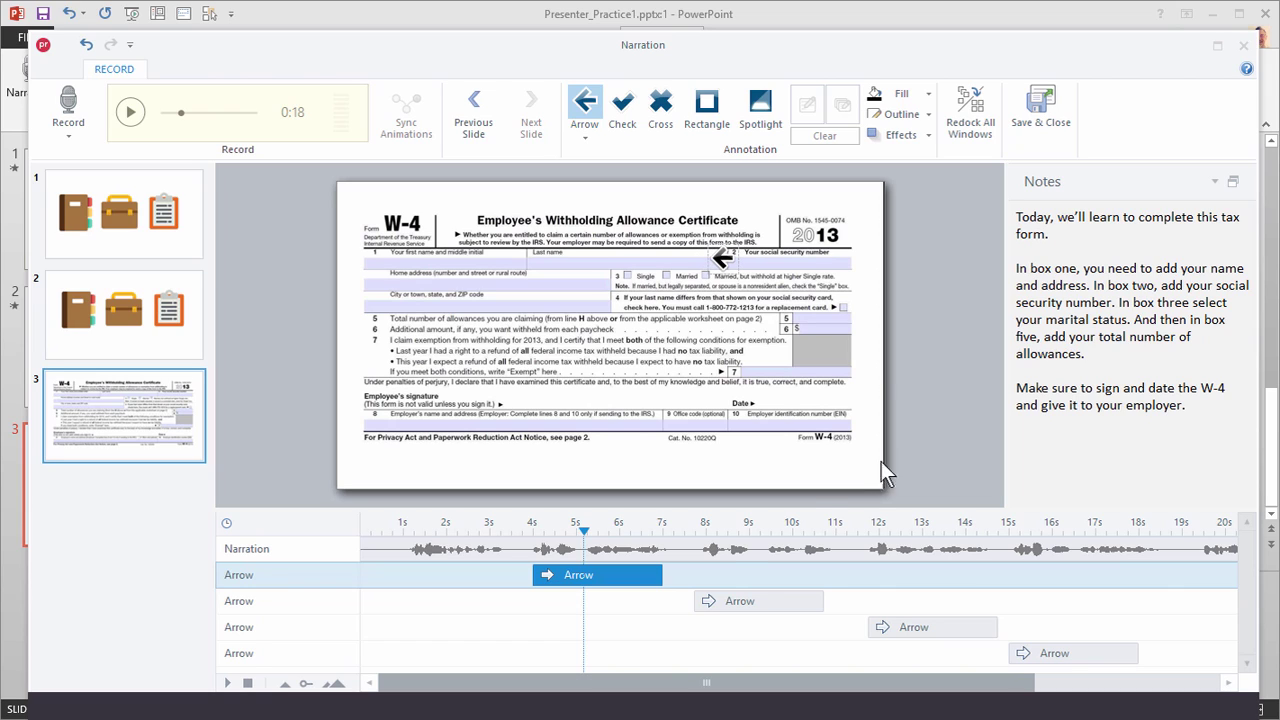
- At about 13 seconds, move the third arrow beside the marital status boxes
{"action": "left_click", "coordinate": [735, 524]}
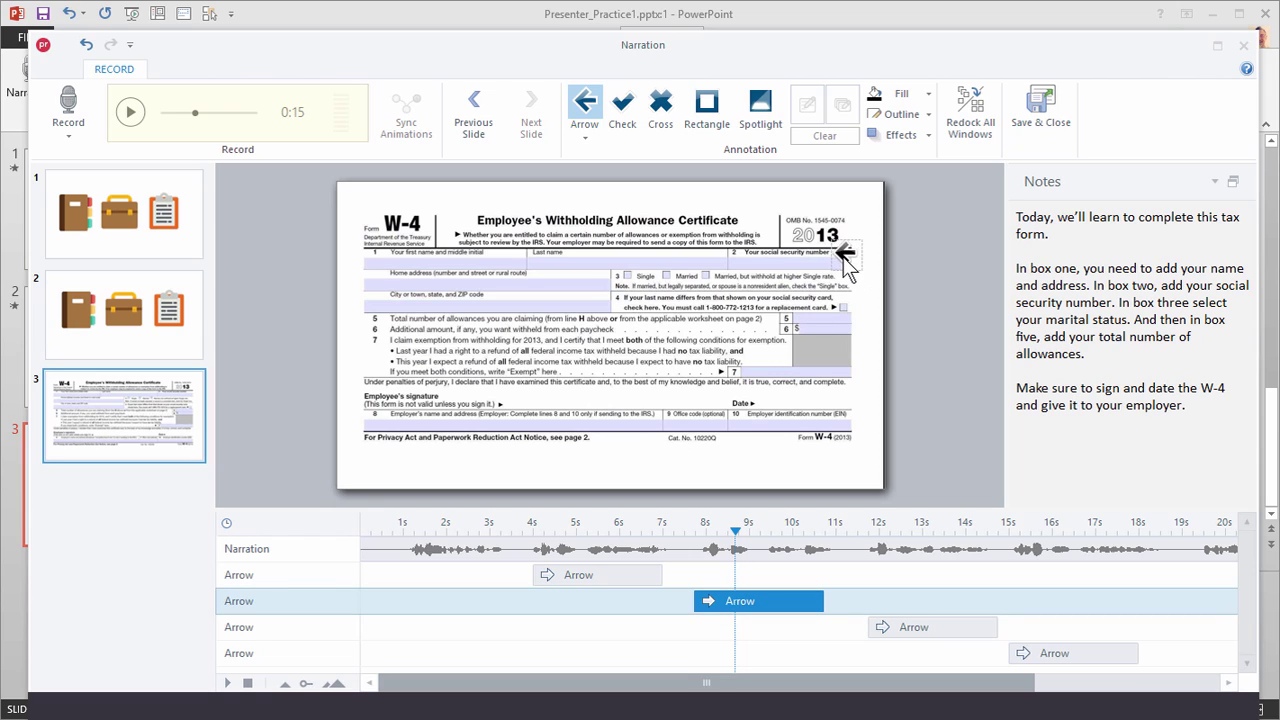
{"action": "left_click", "coordinate": [918, 626]}
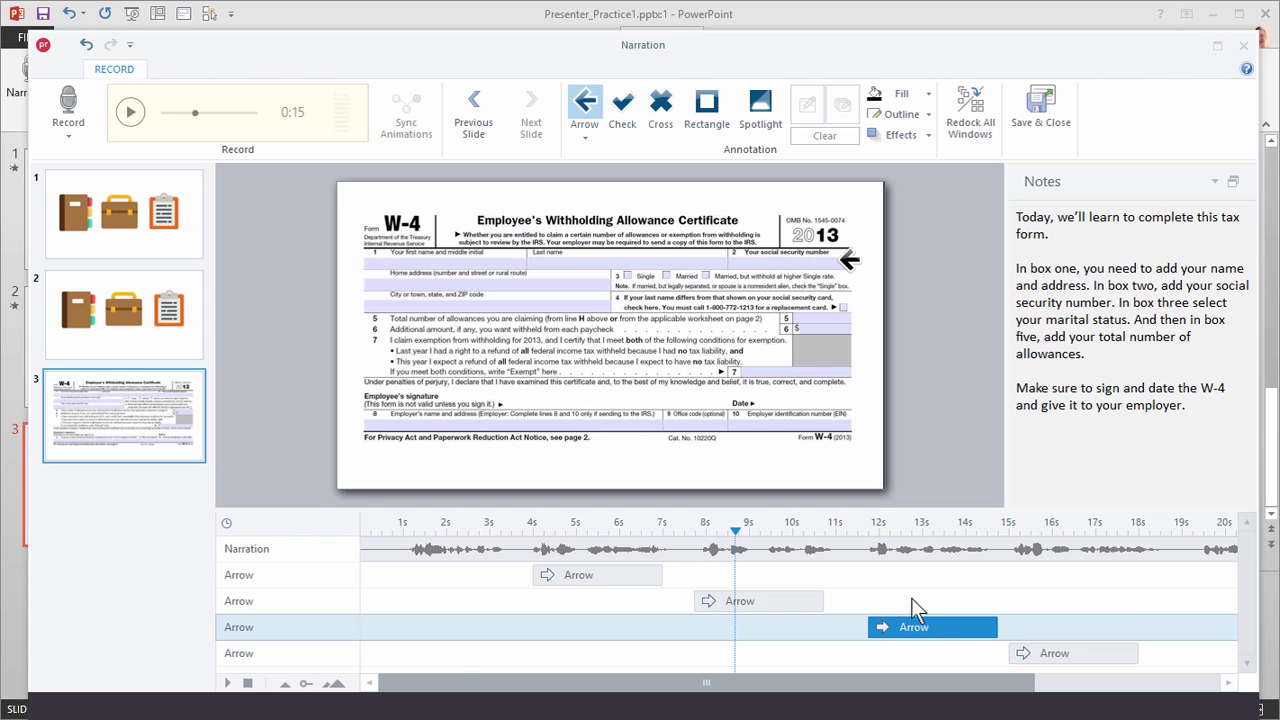
{"action": "left_click", "coordinate": [912, 537]}
{"action": "mouse_move", "coordinate": [672, 258]}
{"action": "left_mouse_down"}
{"action": "mouse_move", "coordinate": [735, 325]}
{"action": "mouse_move", "coordinate": [680, 300]}
{"action": "mouse_move", "coordinate": [773, 293]}
{"action": "left_mouse_up"}
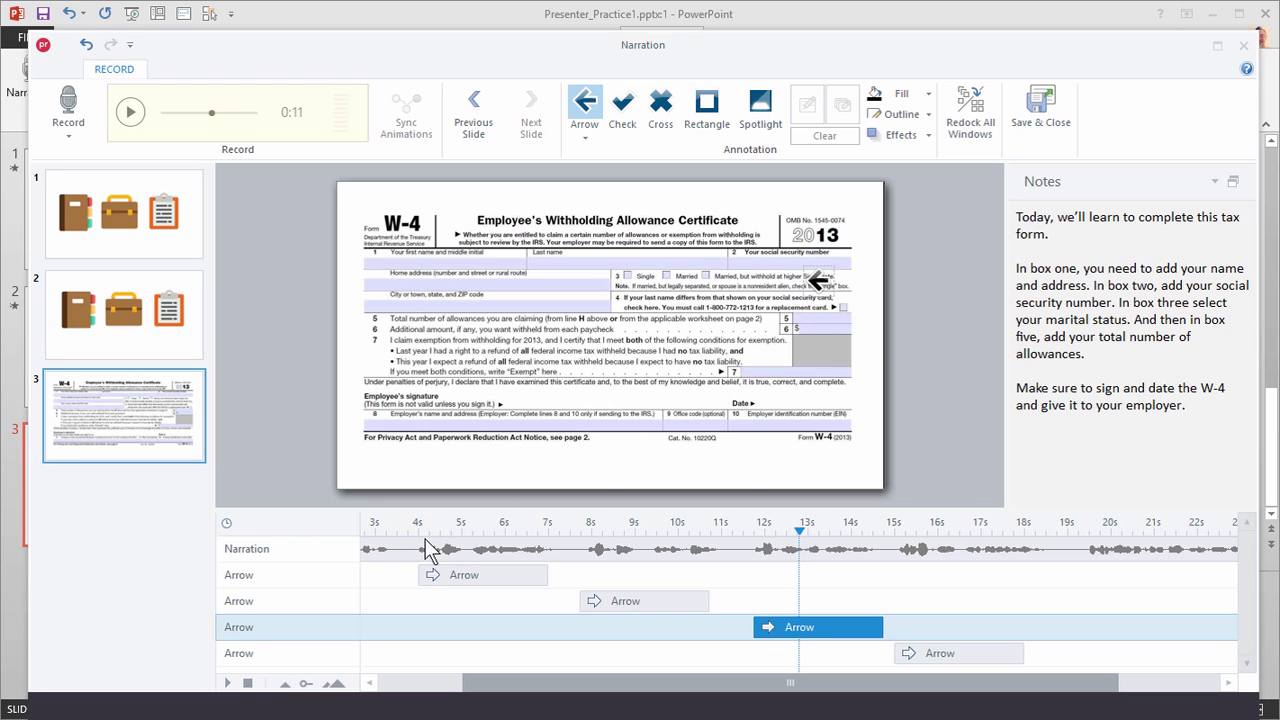
{"action": "left_click", "coordinate": [398, 525]}
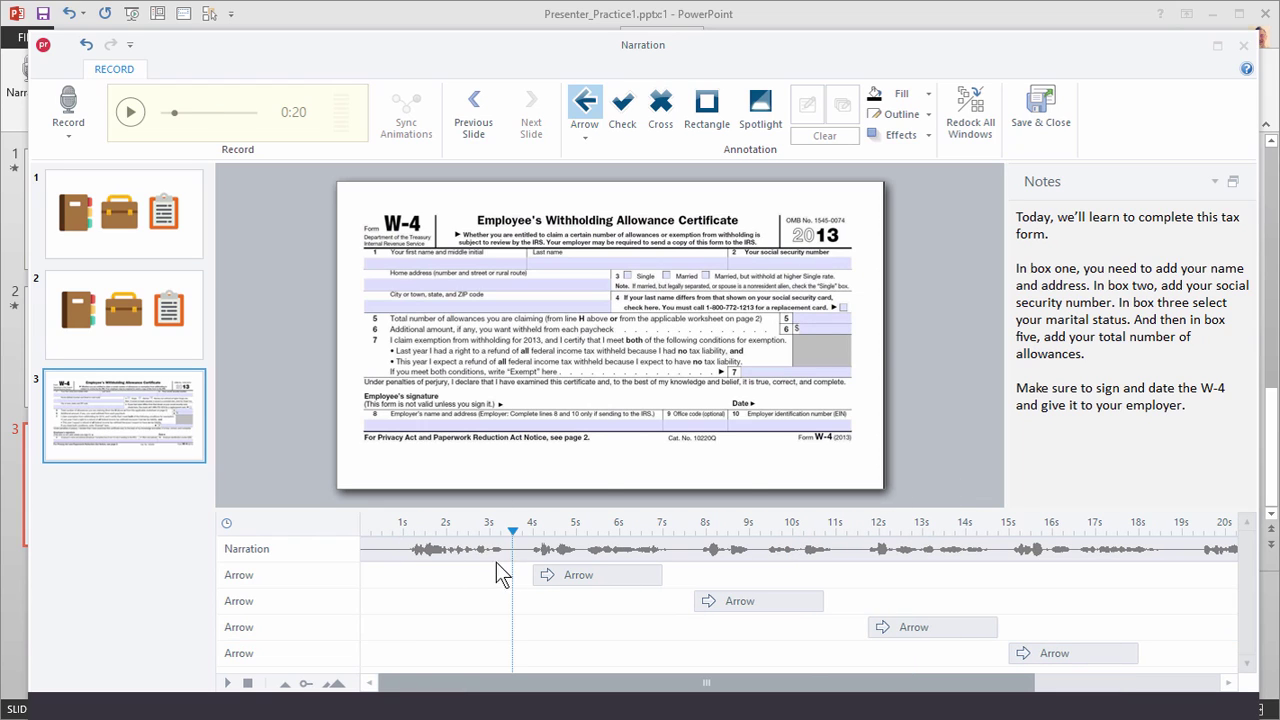
- Give the first arrow a Fade animation and replay the narration from about 3 seconds
{"action": "left_click", "coordinate": [130, 113]}
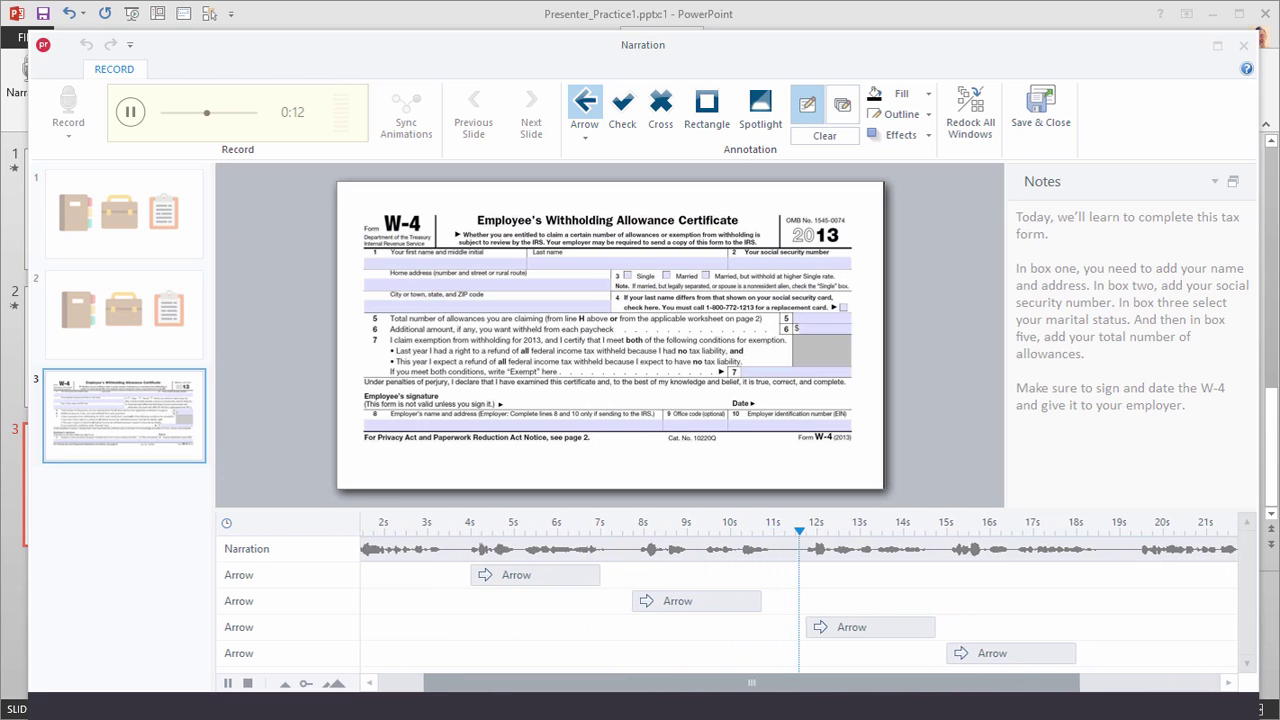
{"action": "left_click", "coordinate": [130, 112]}
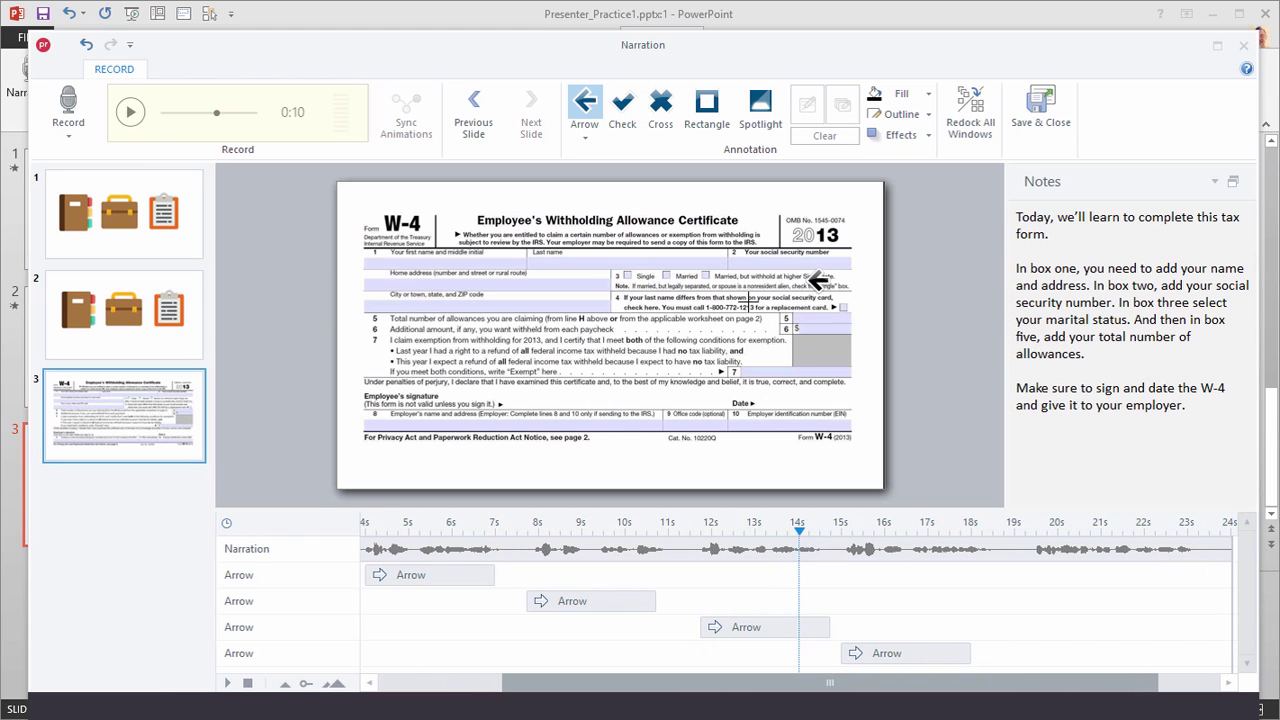
{"action": "left_click", "coordinate": [427, 523]}
{"action": "left_click", "coordinate": [556, 574]}
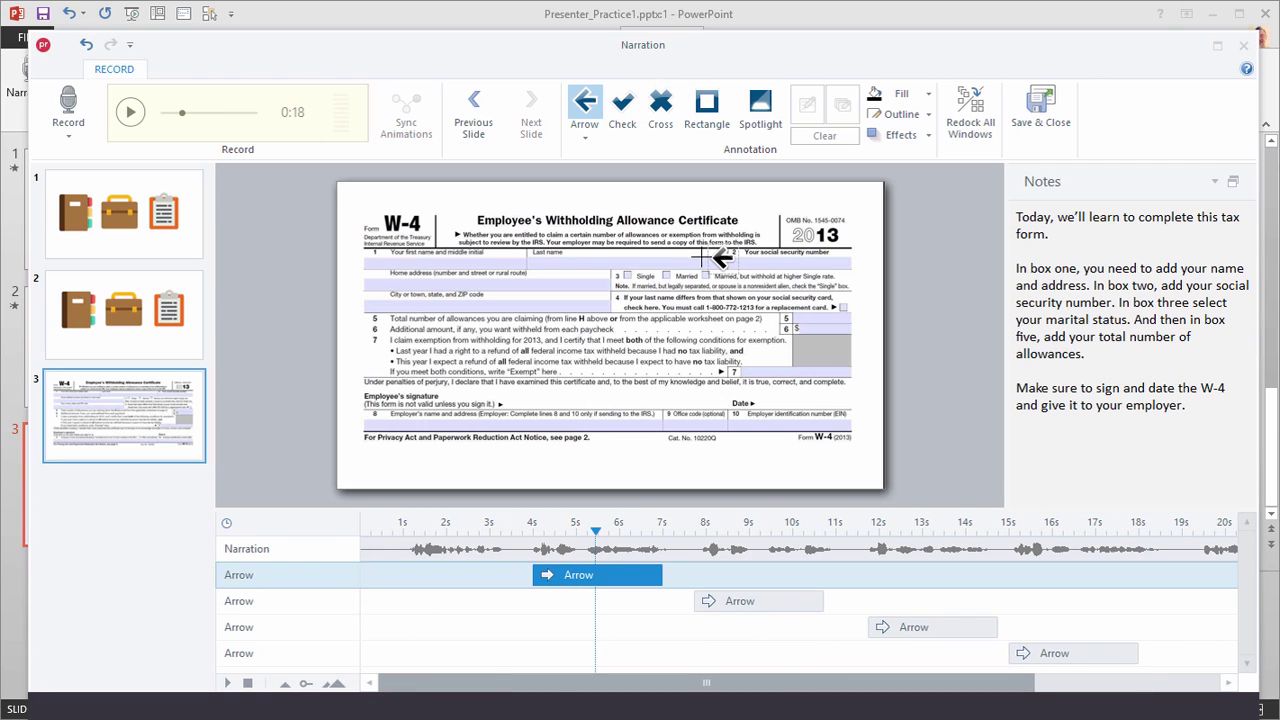
{"action": "left_click", "coordinate": [900, 134]}
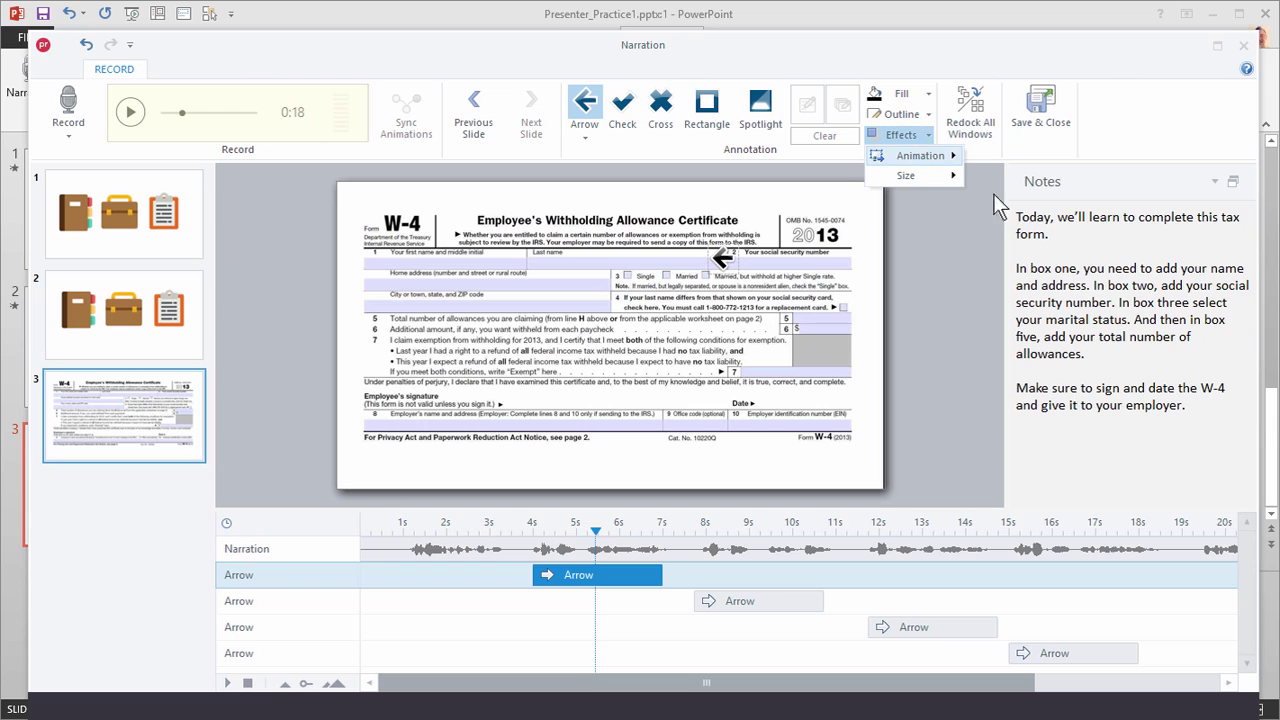
{"action": "mouse_move", "coordinate": [928, 157]}
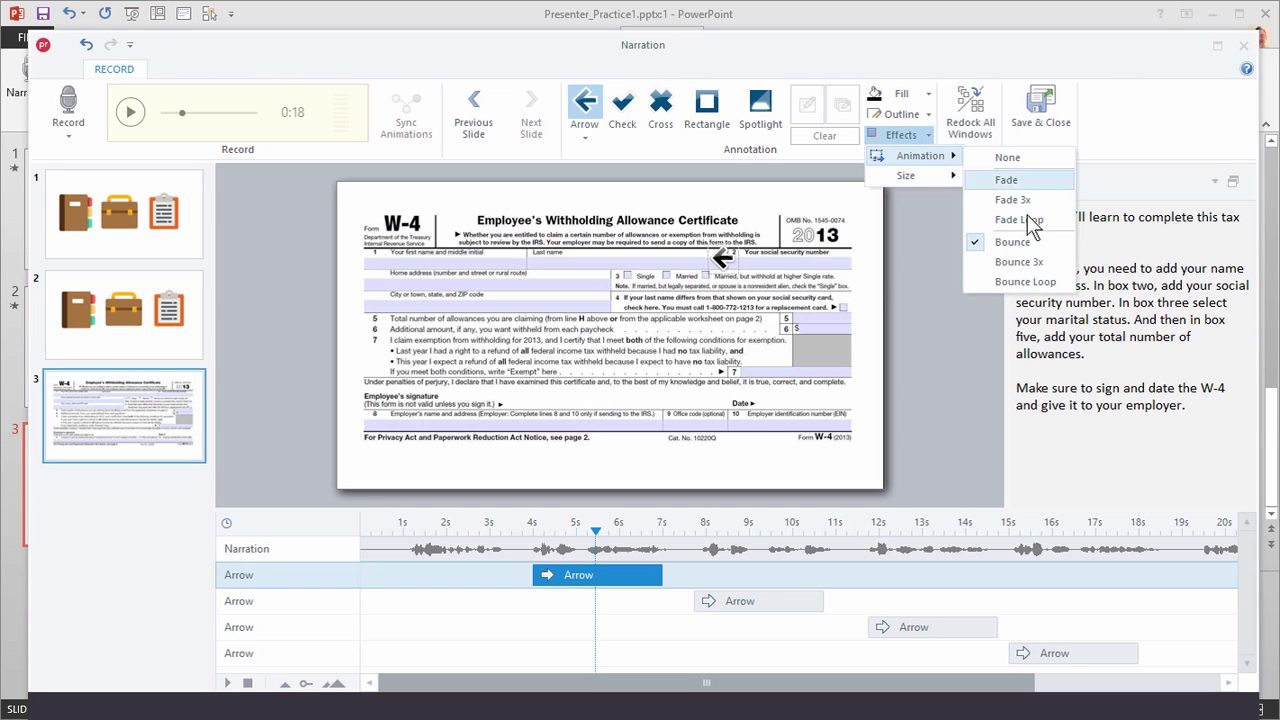
{"action": "left_click", "coordinate": [1025, 282]}
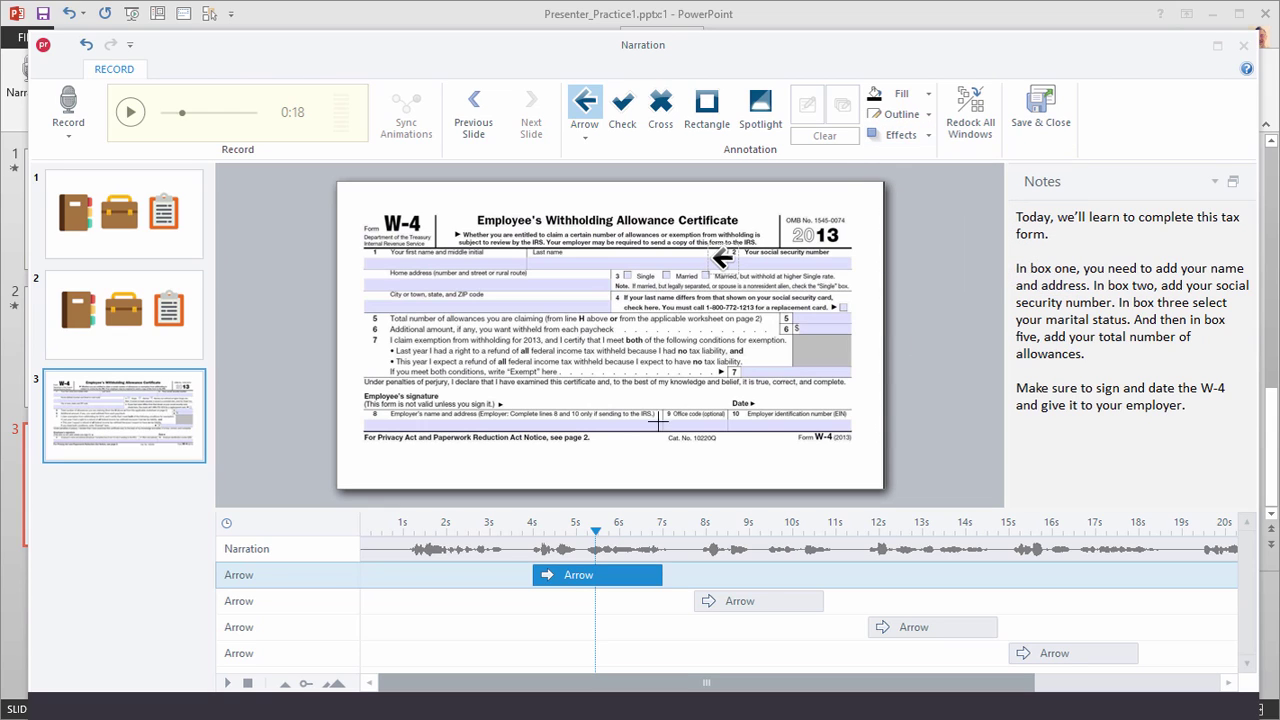
{"action": "left_click", "coordinate": [501, 523]}
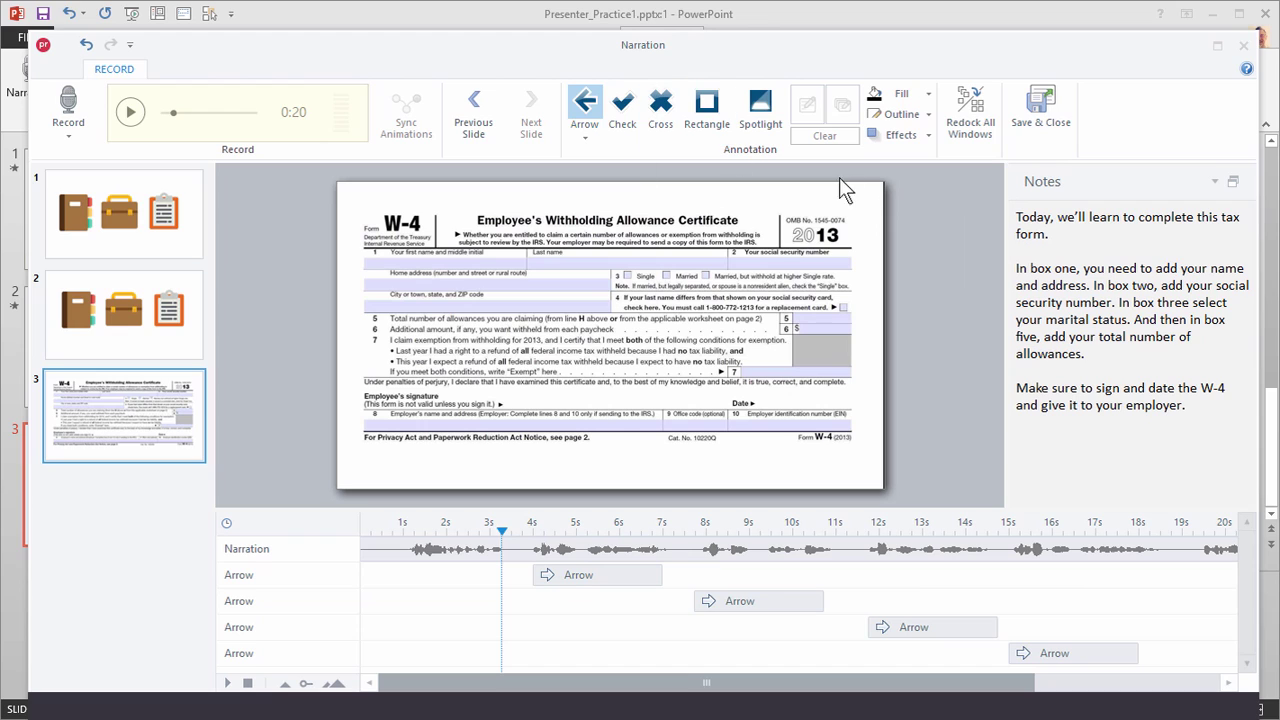
{"action": "left_click", "coordinate": [143, 113]}
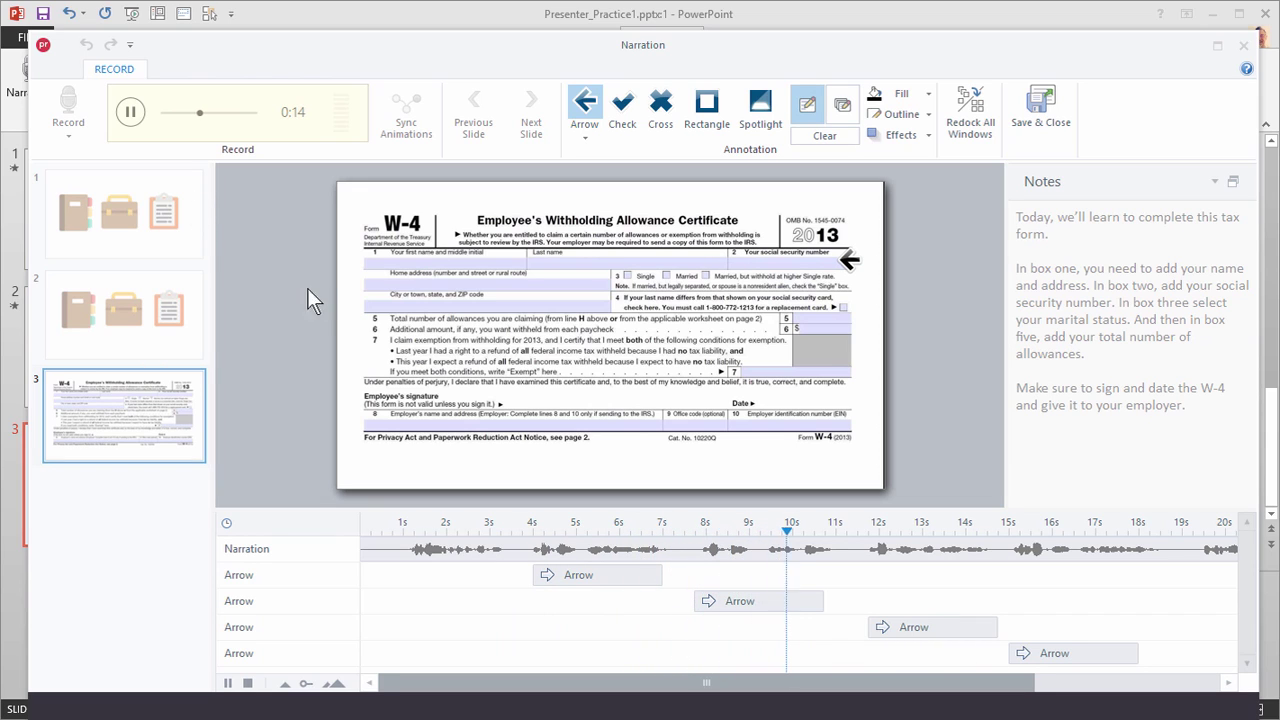
- Stop playback, save the narration and four timed arrows to the W-4 slide, and preview only this slide
{"action": "left_click", "coordinate": [130, 112]}
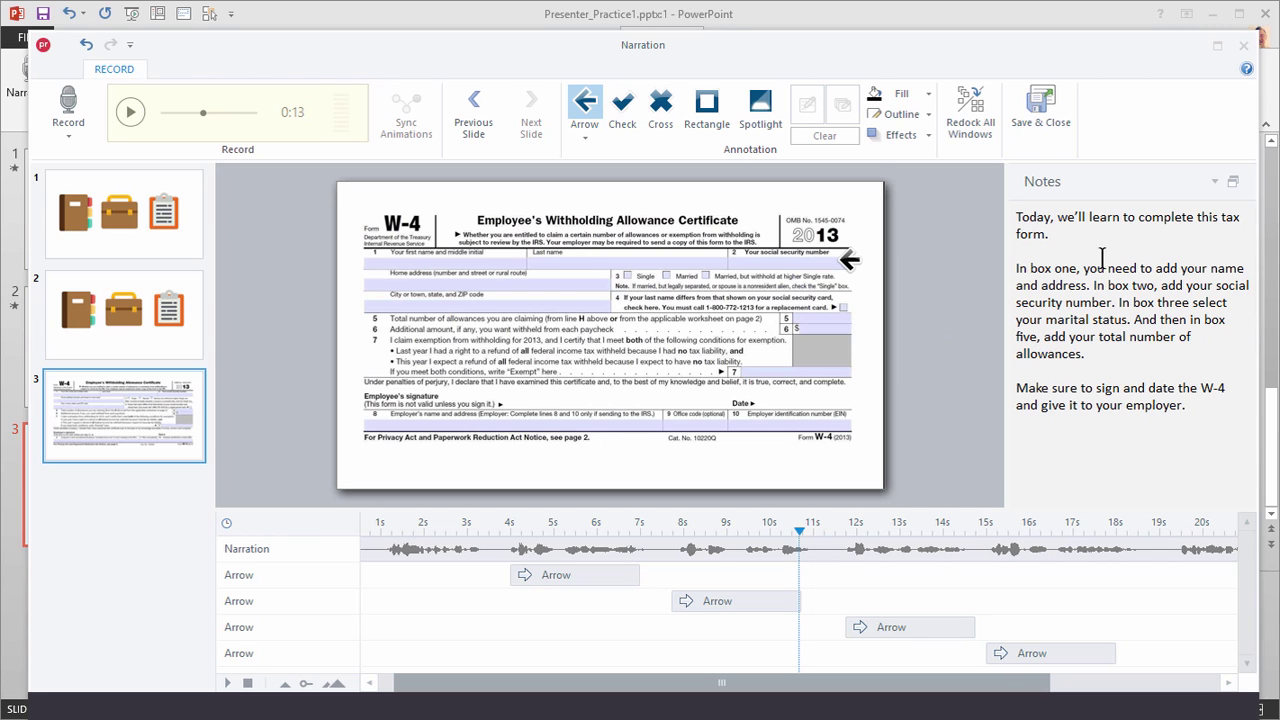
{"action": "left_click", "coordinate": [1040, 122]}
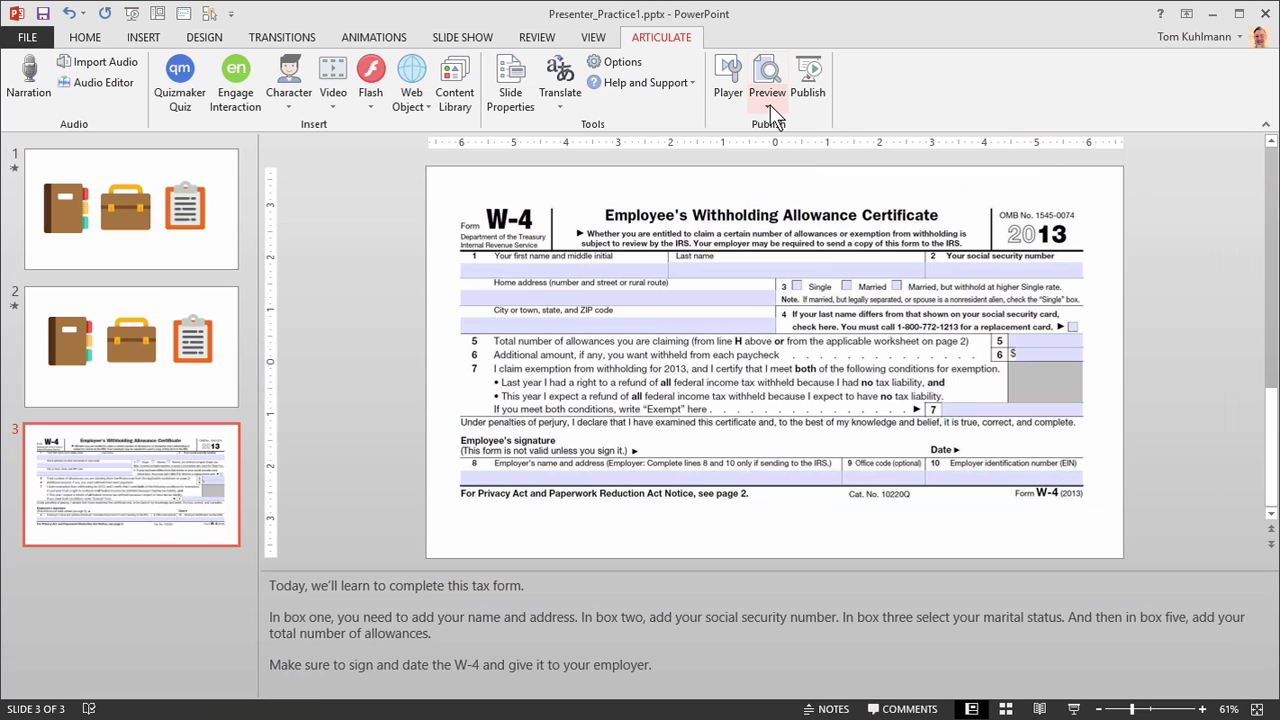
{"action": "left_click", "coordinate": [771, 108]}
{"action": "left_click", "coordinate": [810, 128]}
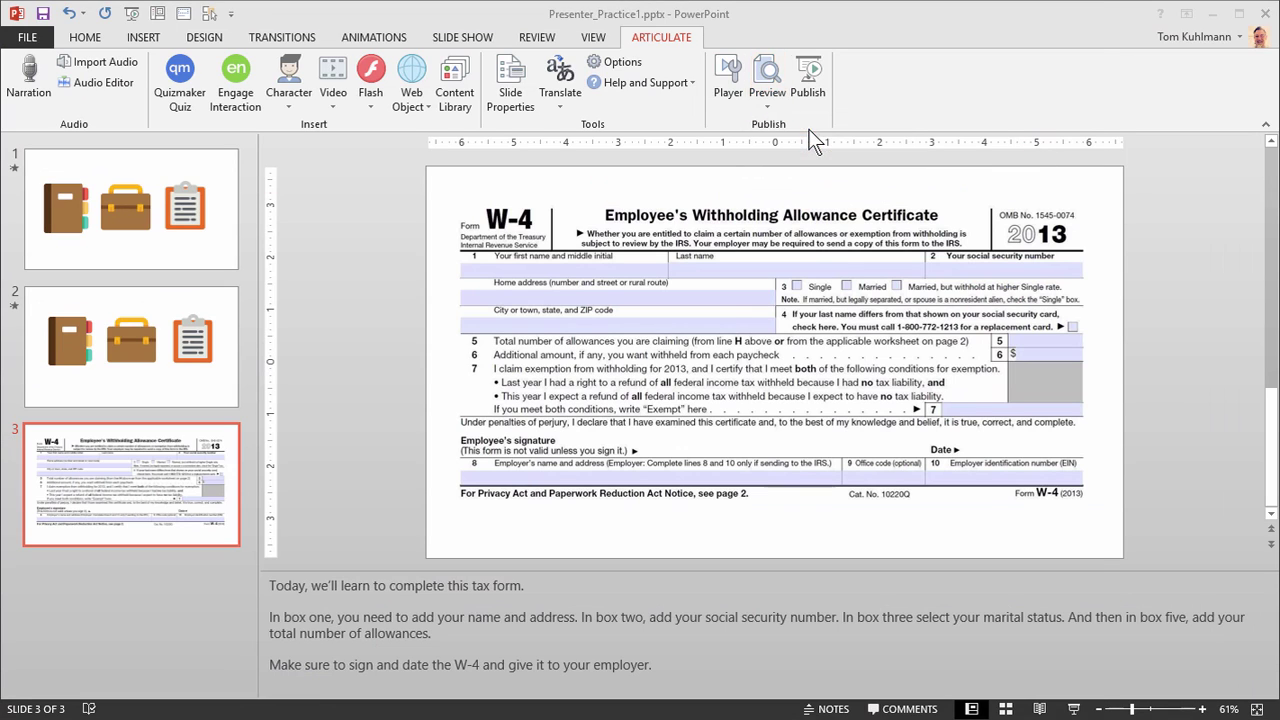